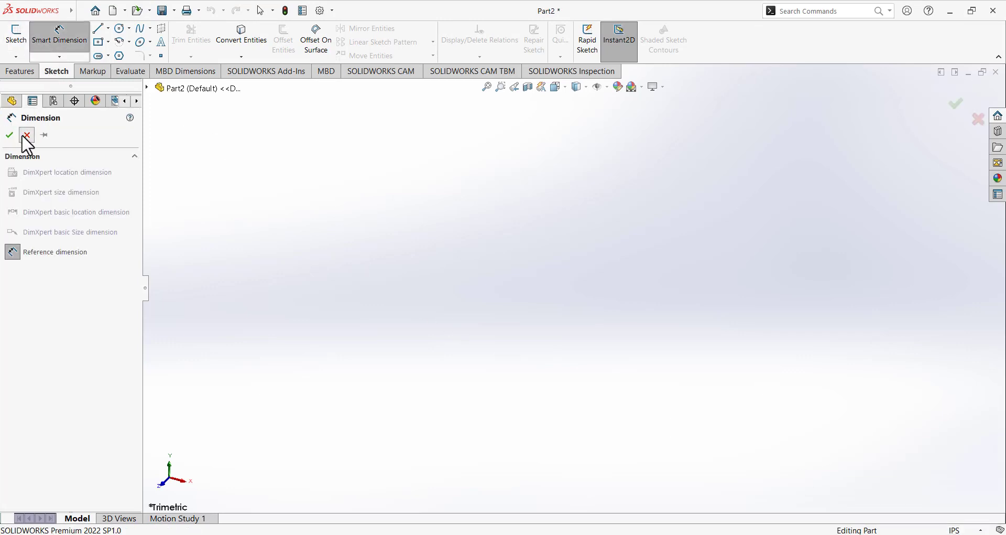
# Step: Dismiss the leftover Smart Dimension command
pyautogui.click(16, 34)
# Step: Sketch a center rectangle from the origin on the Top Plane
pyautogui.click(353, 306)
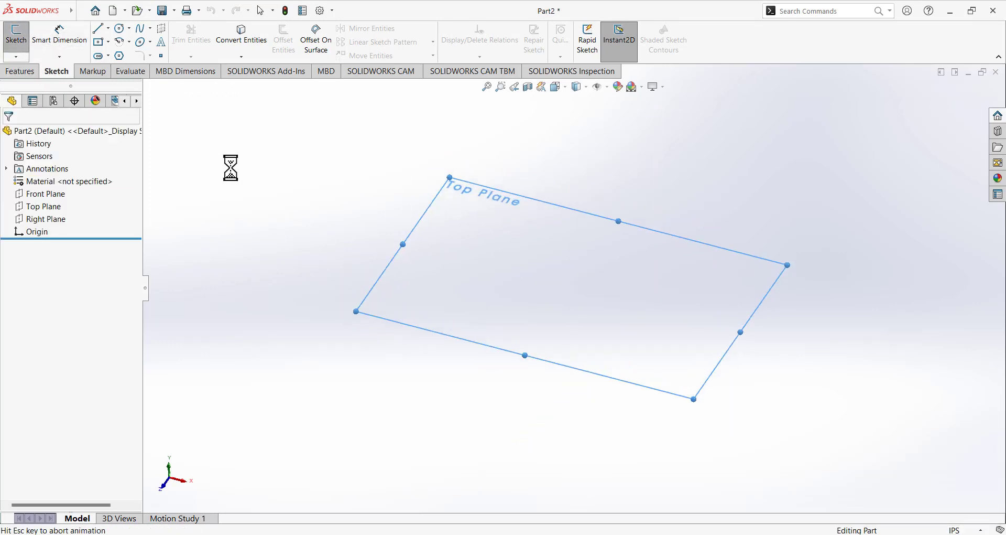
pyautogui.click(98, 42)
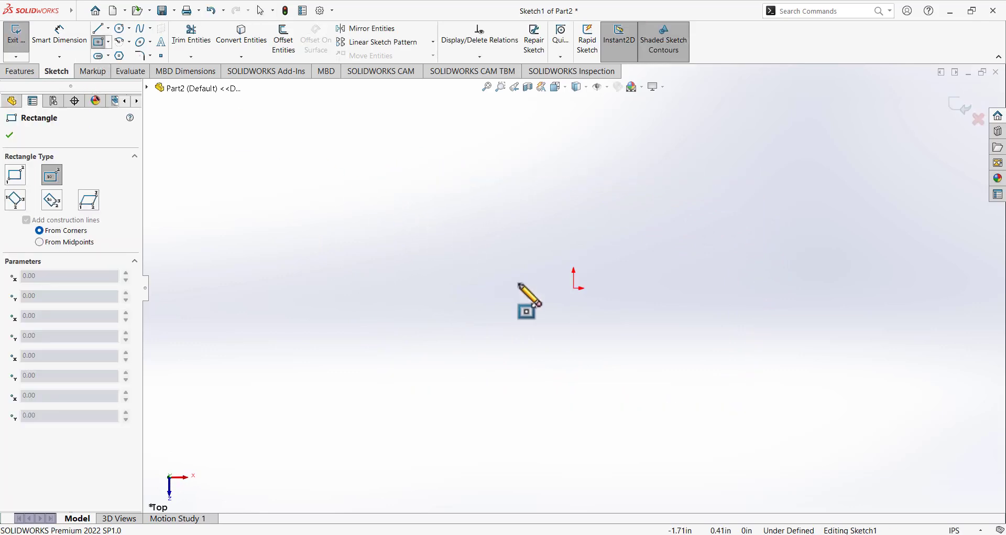
pyautogui.click(574, 287)
pyautogui.click(680, 219)
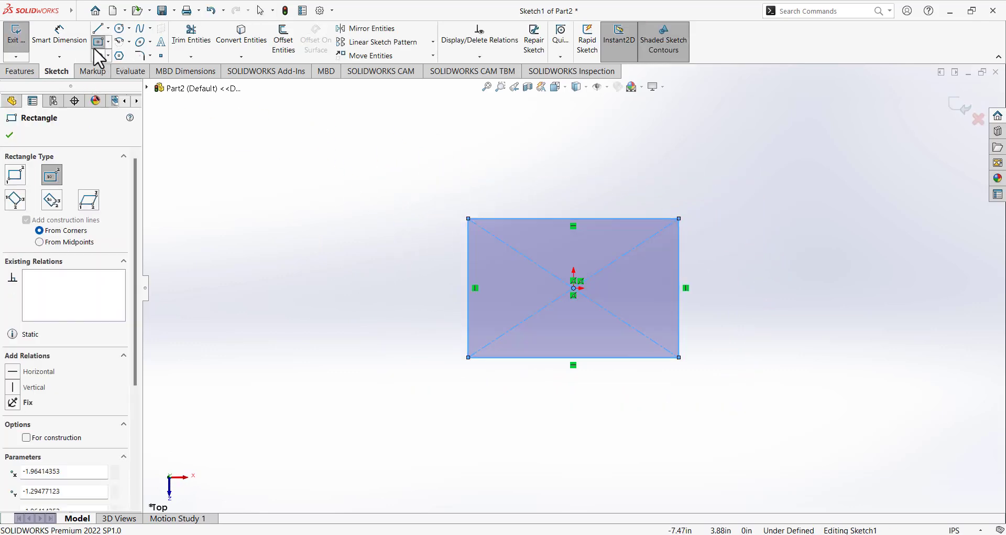
# Step: Dimension the rectangle's top edge to 4.00 in and right edge to 3.00 in
pyautogui.click(59, 34)
pyautogui.click(592, 219)
pyautogui.click(585, 185)
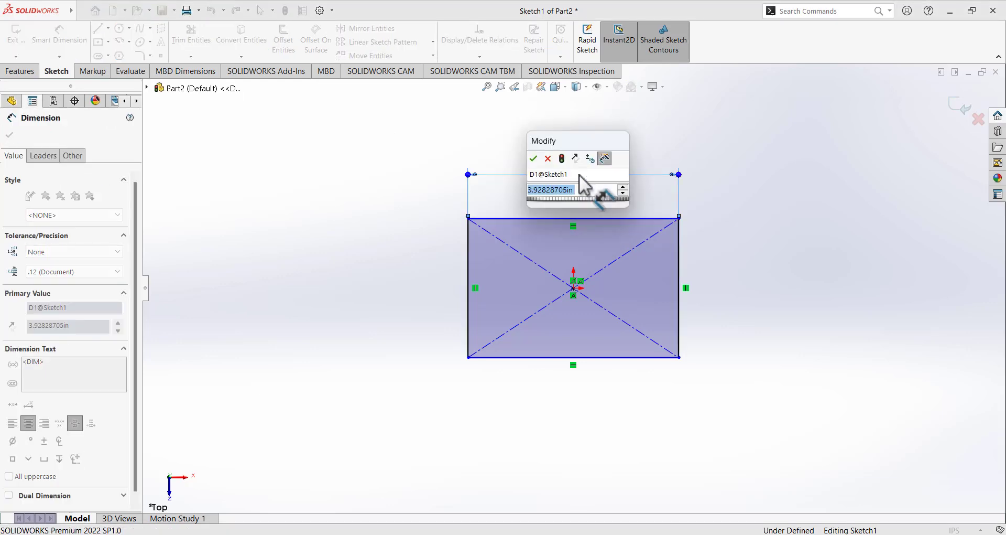
pyautogui.write('4')
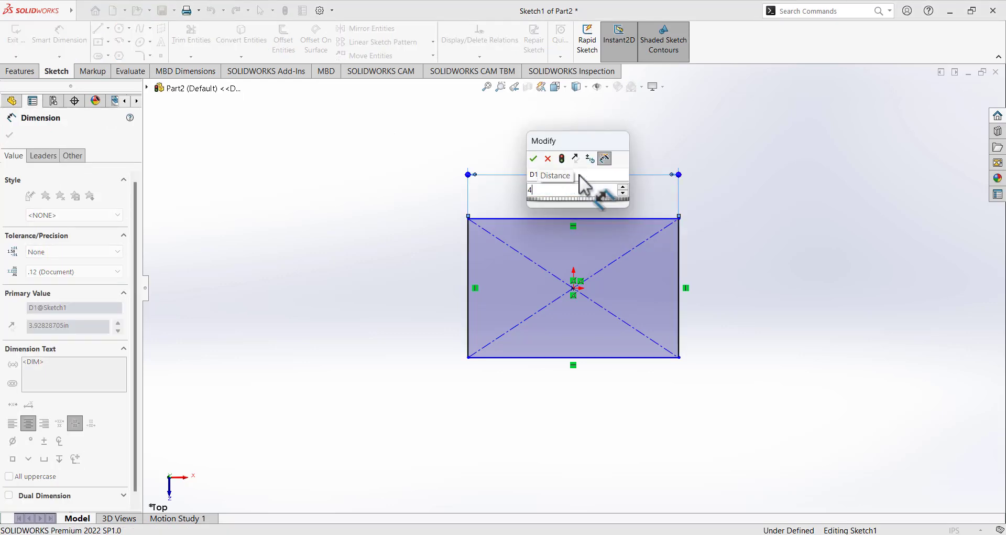
pyautogui.press('Return')
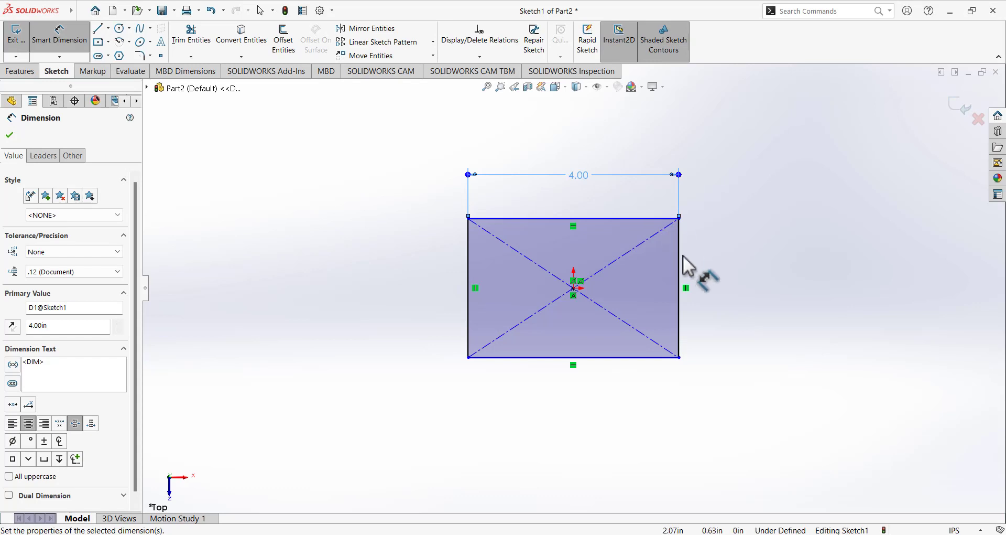
pyautogui.click(681, 265)
pyautogui.click(706, 263)
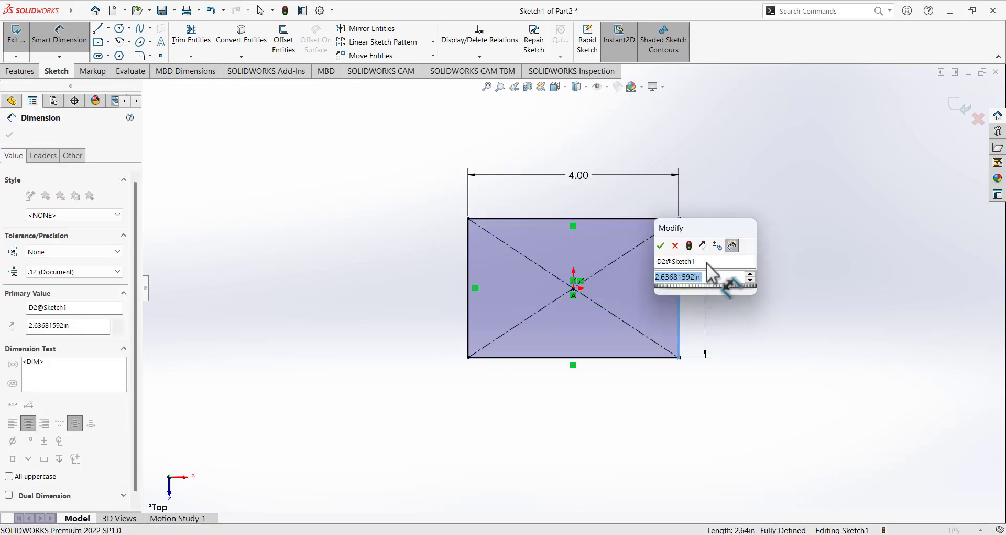
pyautogui.write('3')
pyautogui.press('Return')
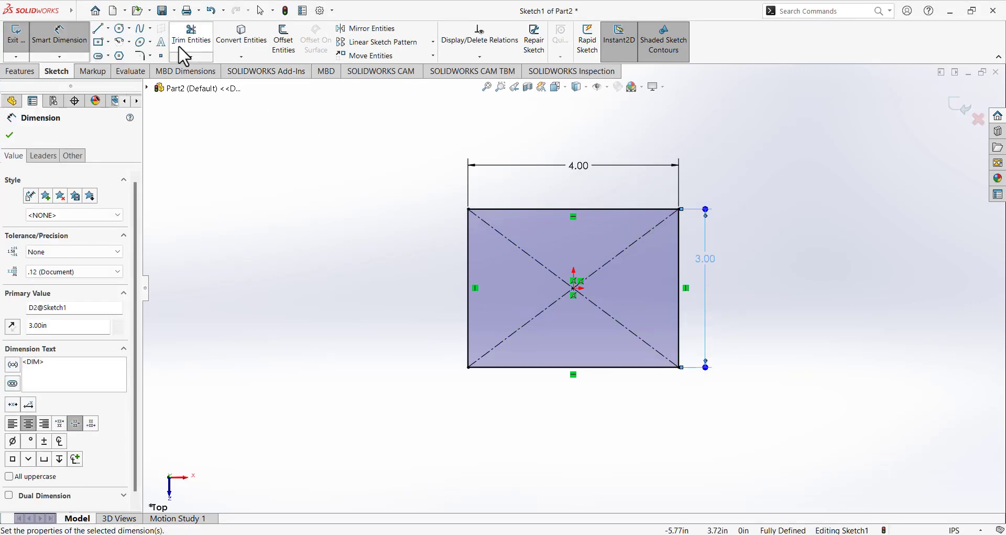
# Step: Fillet the rectangle's four corners with R0.50 in sketch fillets and exit the sketch
pyautogui.click(143, 56)
pyautogui.click(469, 210)
pyautogui.click(680, 210)
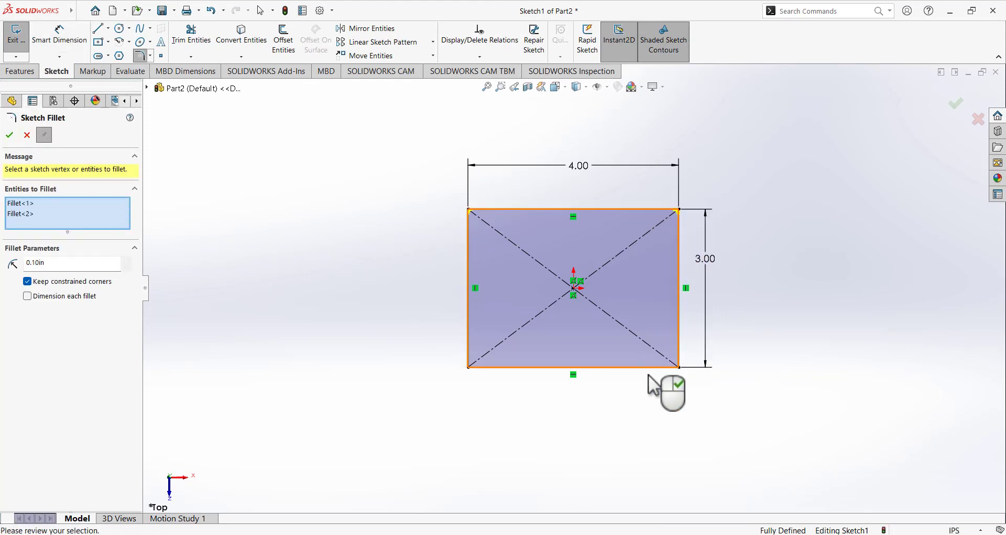
pyautogui.click(679, 367)
pyautogui.click(470, 366)
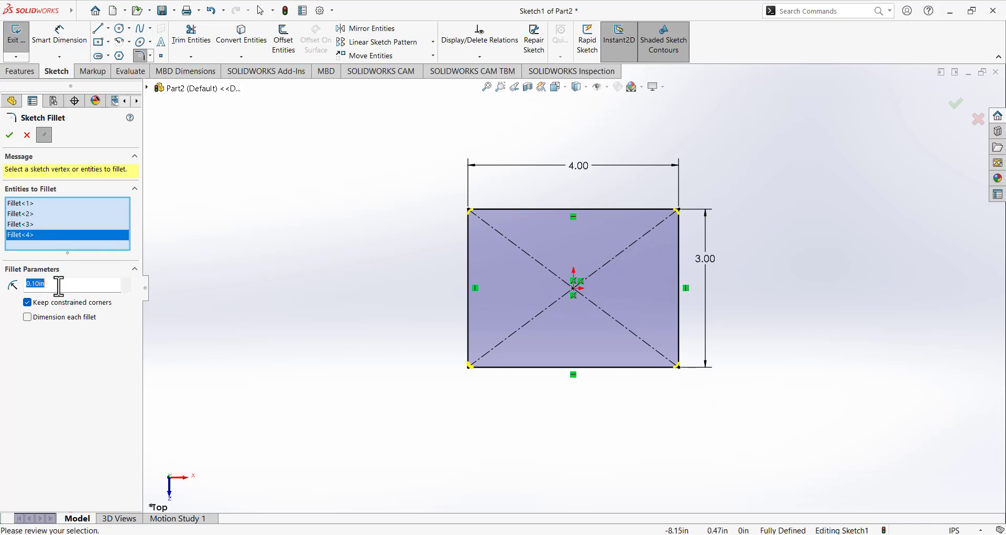
pyautogui.press('Return')
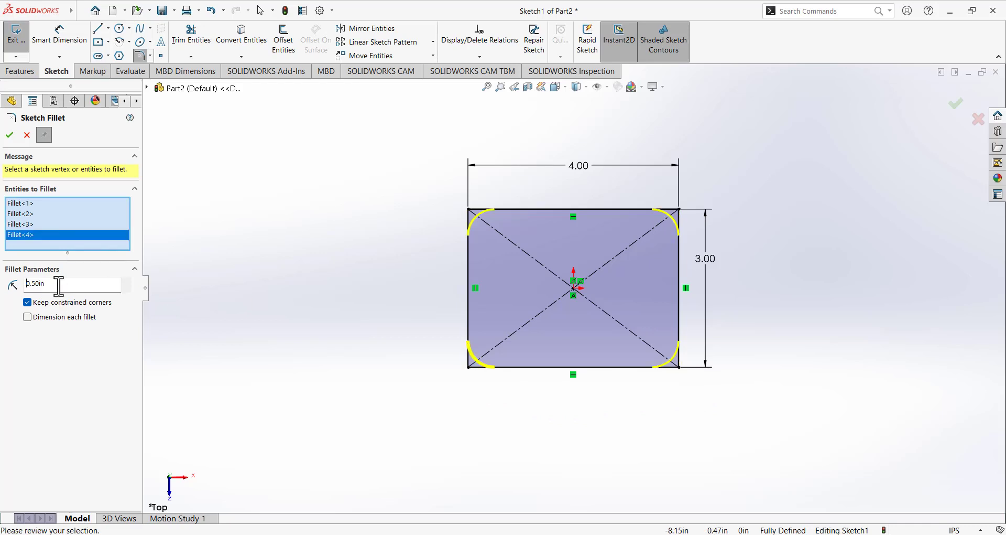
pyautogui.click(9, 135)
pyautogui.click(15, 34)
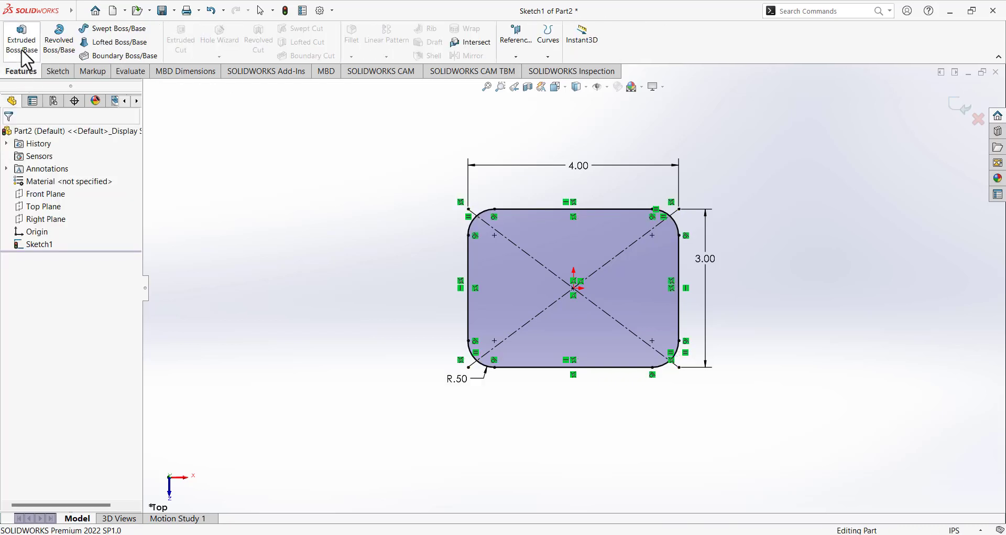
# Step: Extrude the rounded rectangle Blind to a depth of 0.50 in as Boss-Extrude1
pyautogui.click(22, 47)
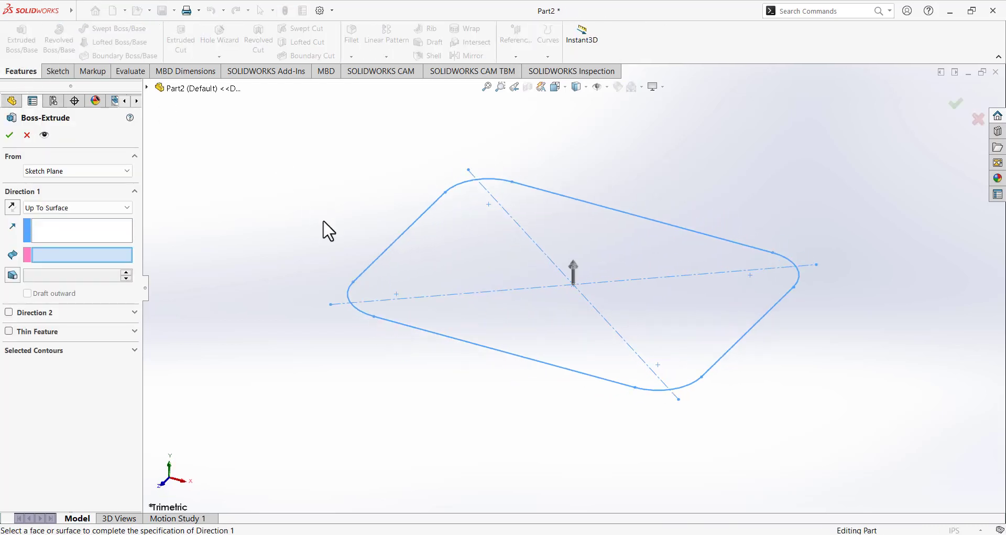
pyautogui.click(51, 208)
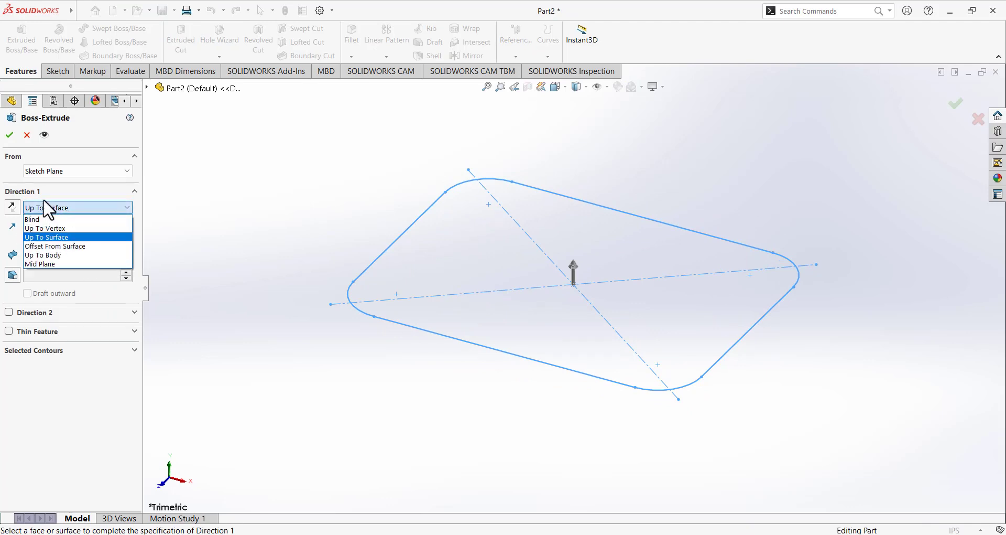
pyautogui.click(53, 216)
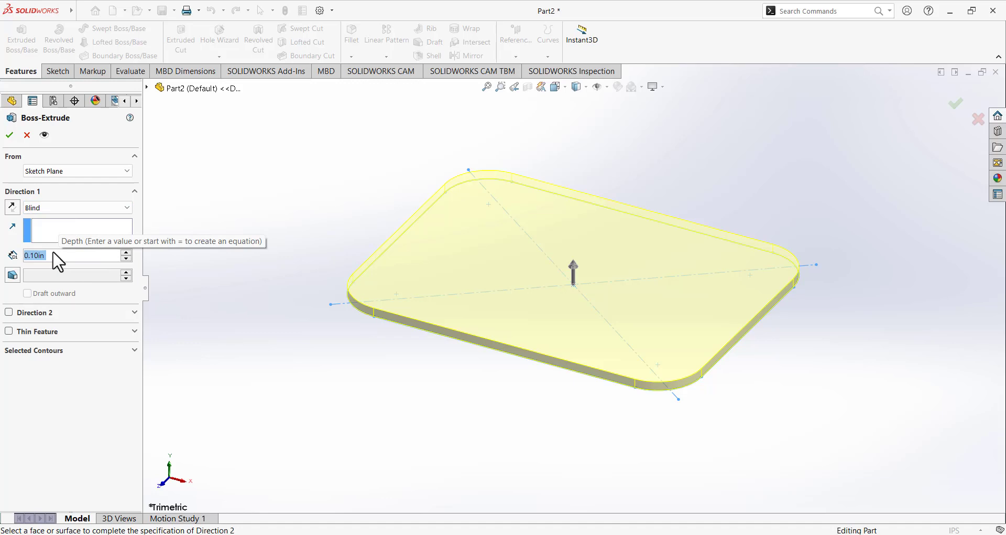
pyautogui.write('0.5')
pyautogui.press('Return')
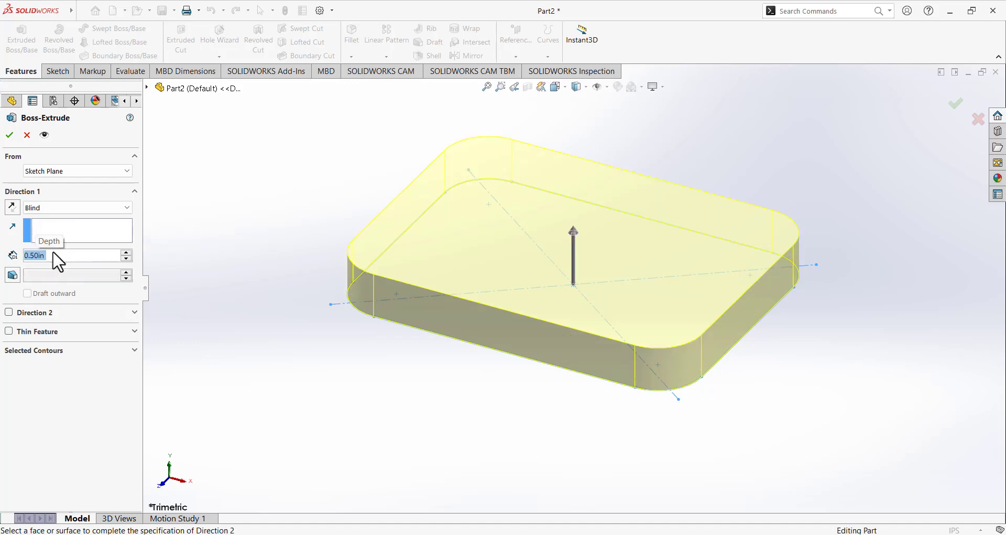
pyautogui.press('Return')
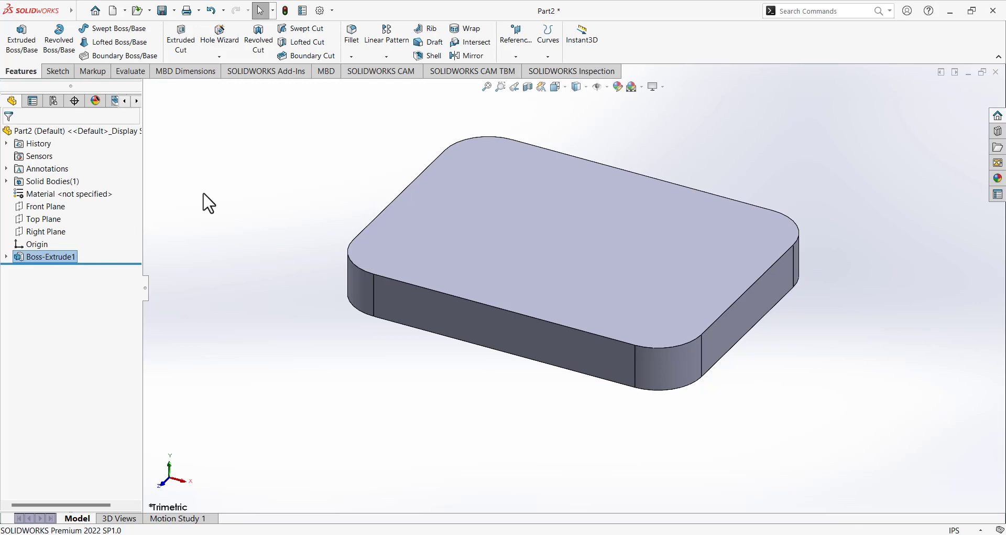
# Step: Start a sketch on the Front Plane and view it from the Front
pyautogui.click(45, 206)
pyautogui.click(51, 191)
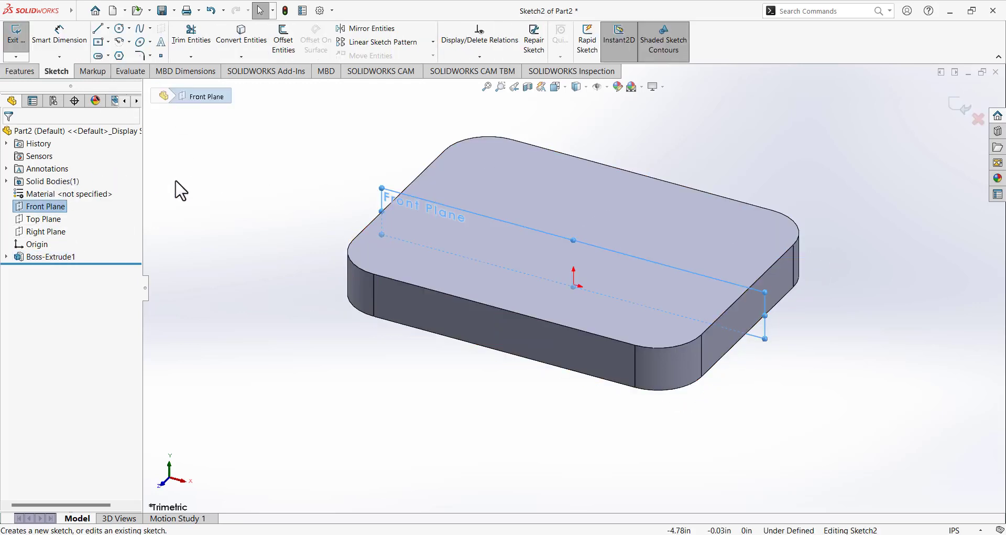
pyautogui.click(559, 87)
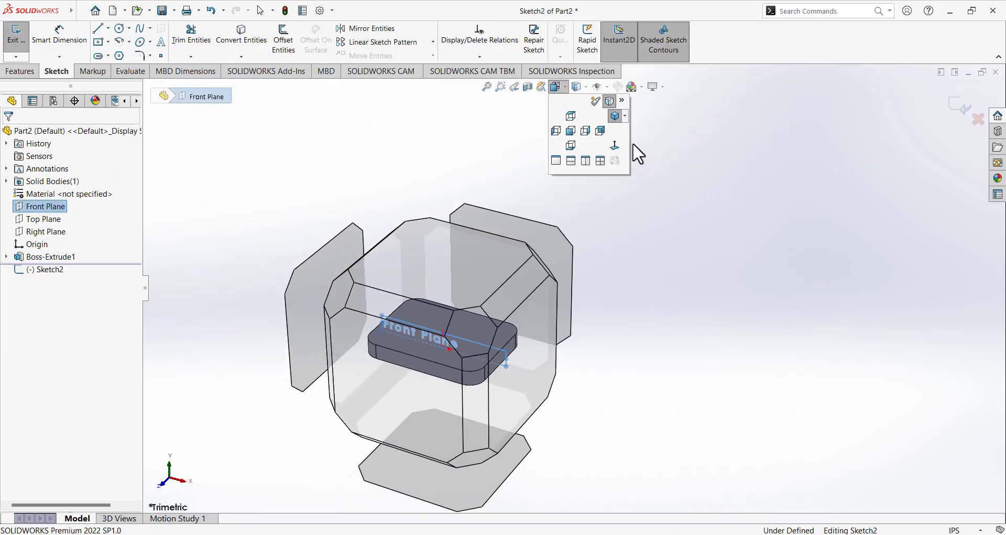
pyautogui.click(619, 153)
# Step: Draw a line rising up-right from the plate's top-edge midpoint
pyautogui.click(98, 28)
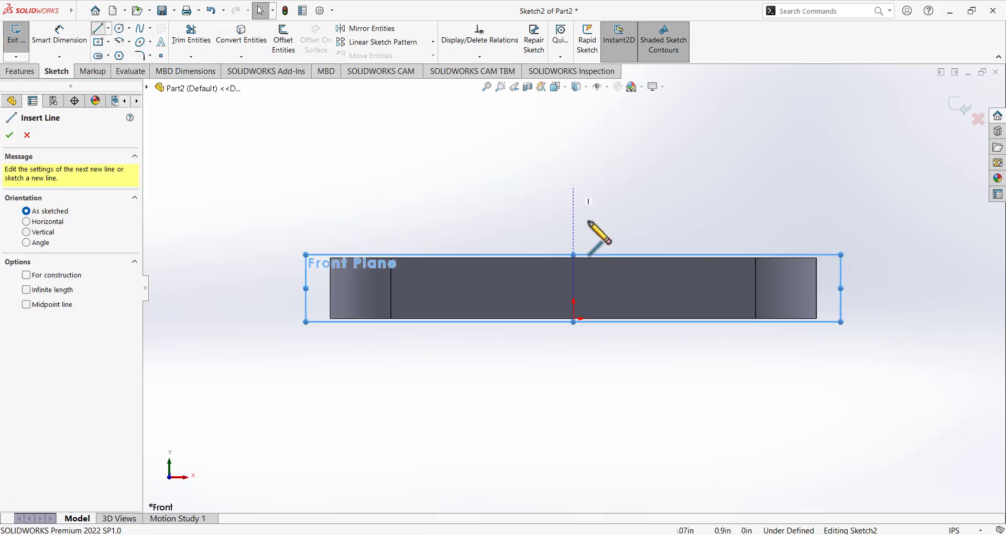
pyautogui.click(574, 257)
pyautogui.click(736, 148)
pyautogui.rightClick(608, 135)
pyautogui.click(621, 143)
# Step: Dimension the line at 45° to the top edge and 2.00 in long, then exit the sketch
pyautogui.click(59, 36)
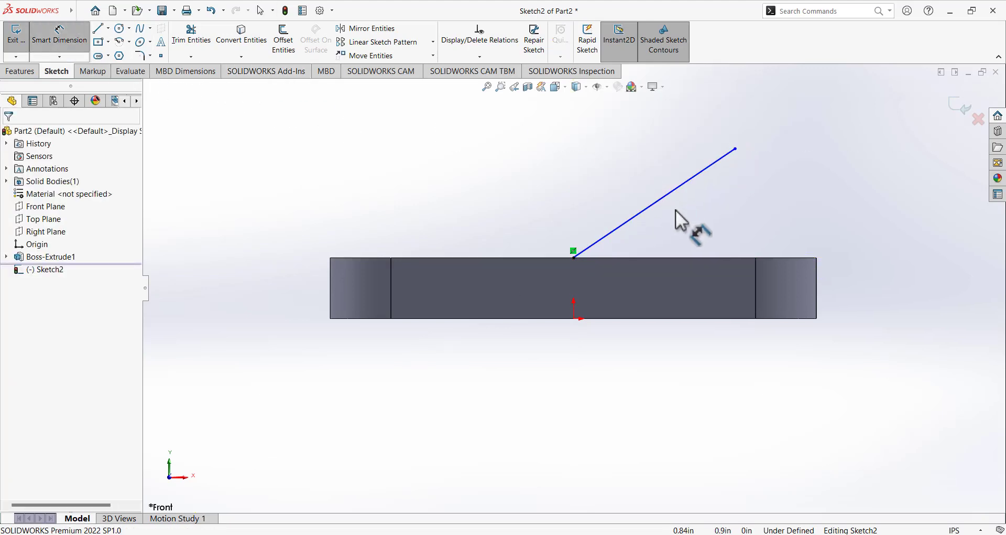
pyautogui.click(662, 202)
pyautogui.click(701, 256)
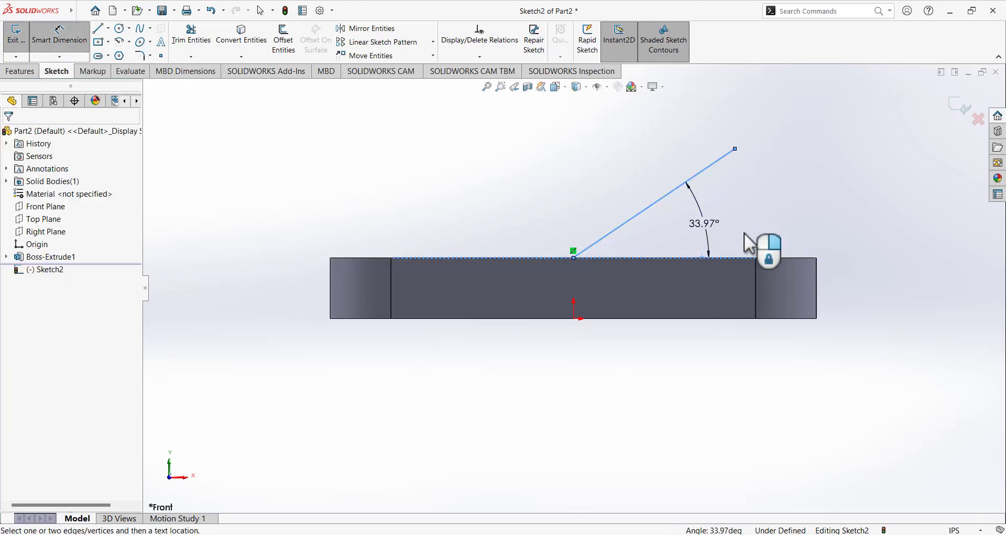
pyautogui.click(776, 249)
pyautogui.write('45')
pyautogui.press('Return')
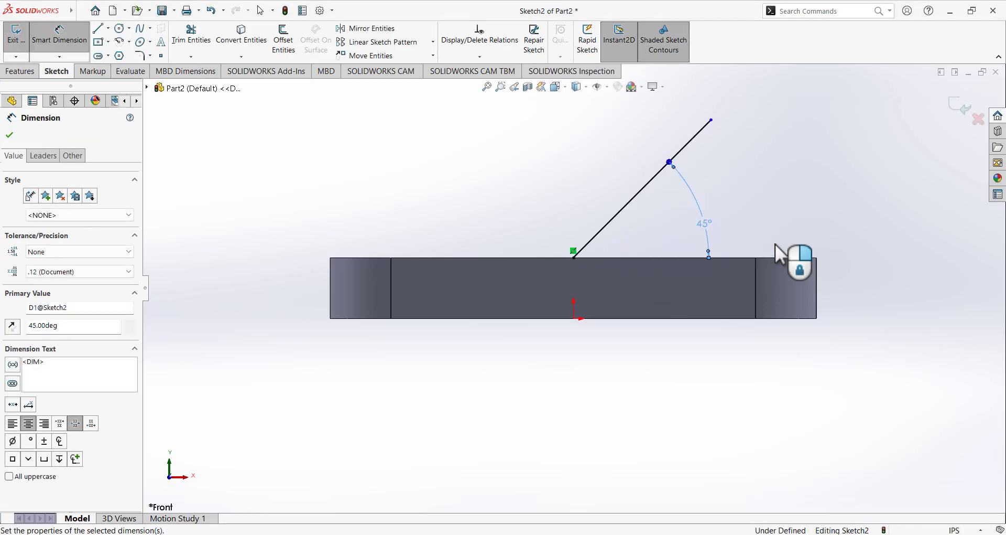
pyautogui.click(630, 216)
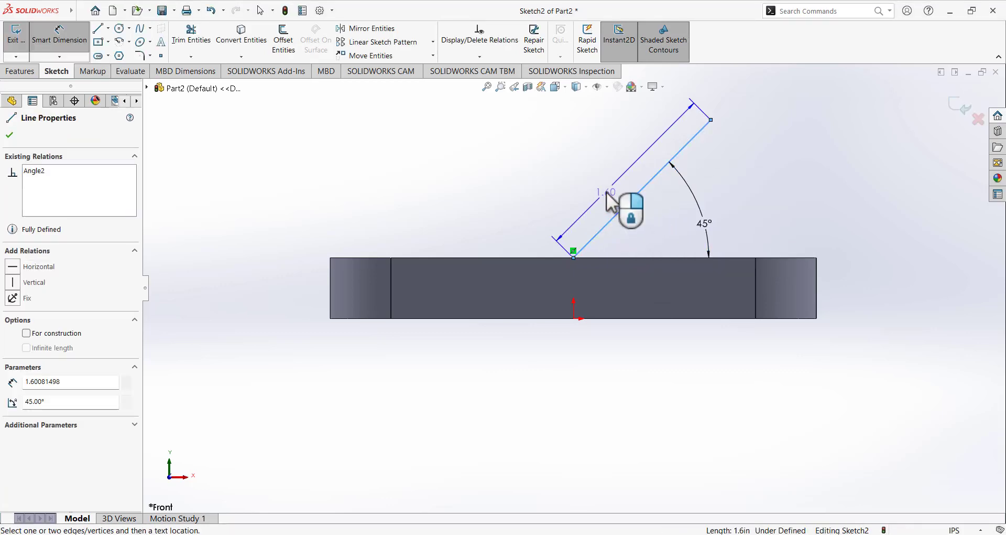
pyautogui.click(641, 187)
pyautogui.write('2')
pyautogui.press('Return')
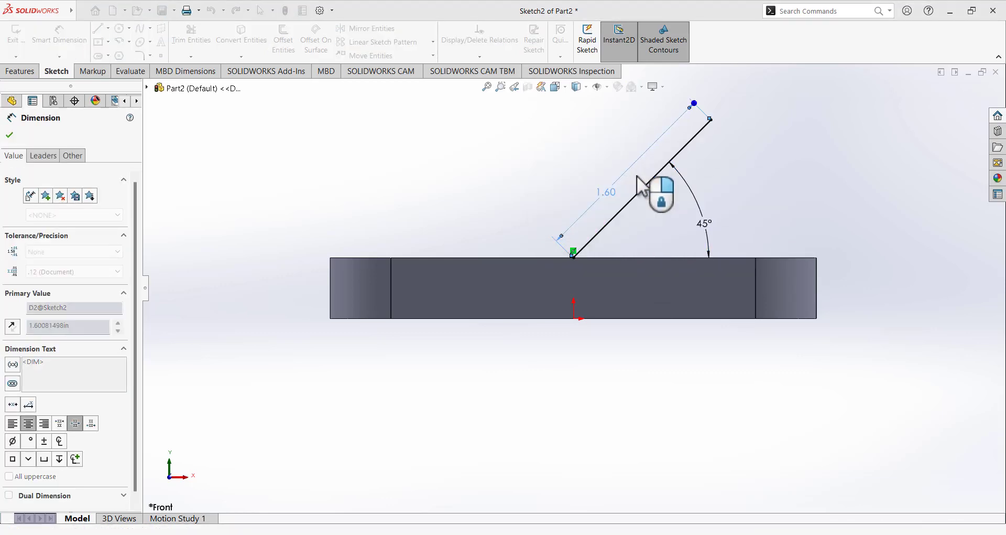
pyautogui.scroll(3, 575, 288)
pyautogui.click(15, 39)
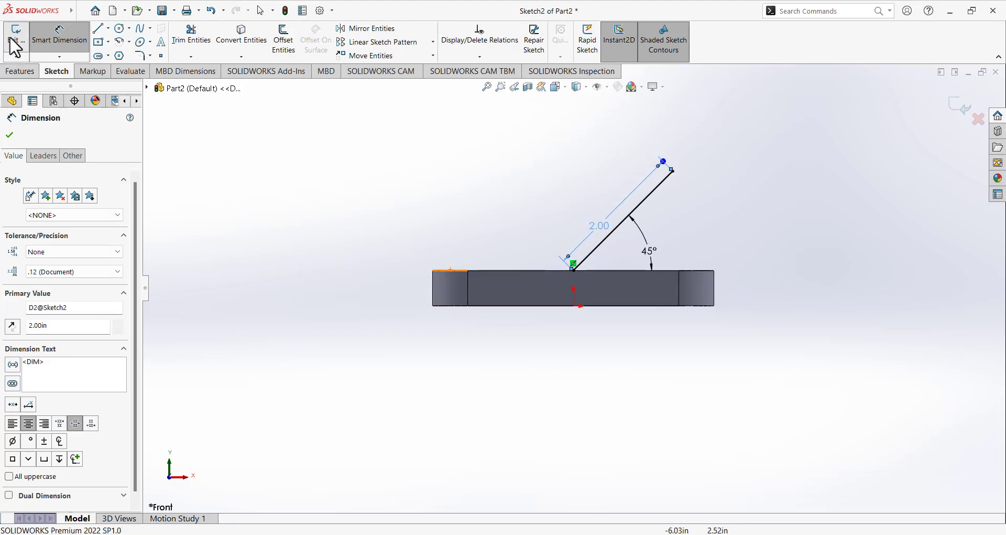
# Step: Create Plane1 referencing the 45° line and its upper endpoint
pyautogui.click(521, 36)
pyautogui.click(533, 71)
pyautogui.moveTo(620, 155); pyautogui.dragTo(647, 219, button='middle')
pyautogui.click(639, 208)
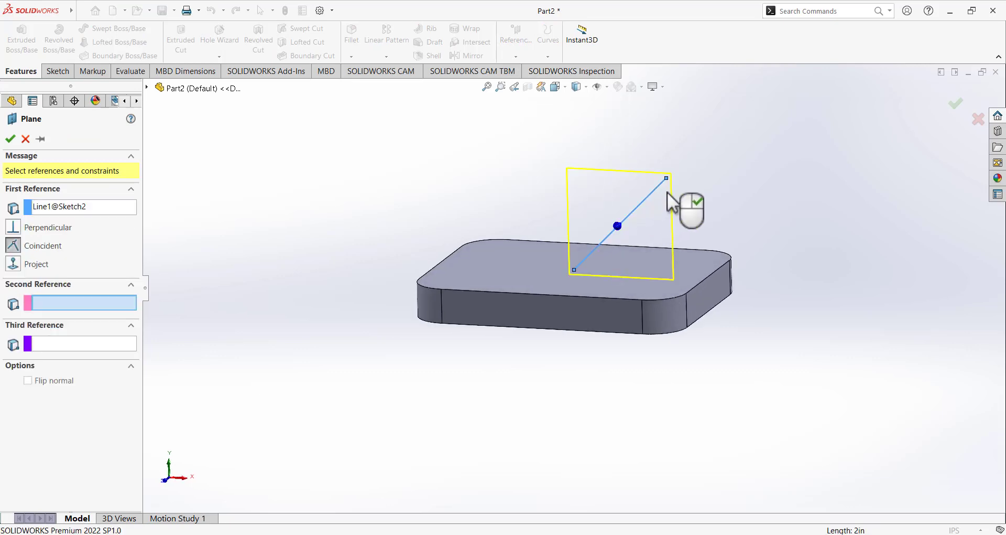
pyautogui.click(667, 179)
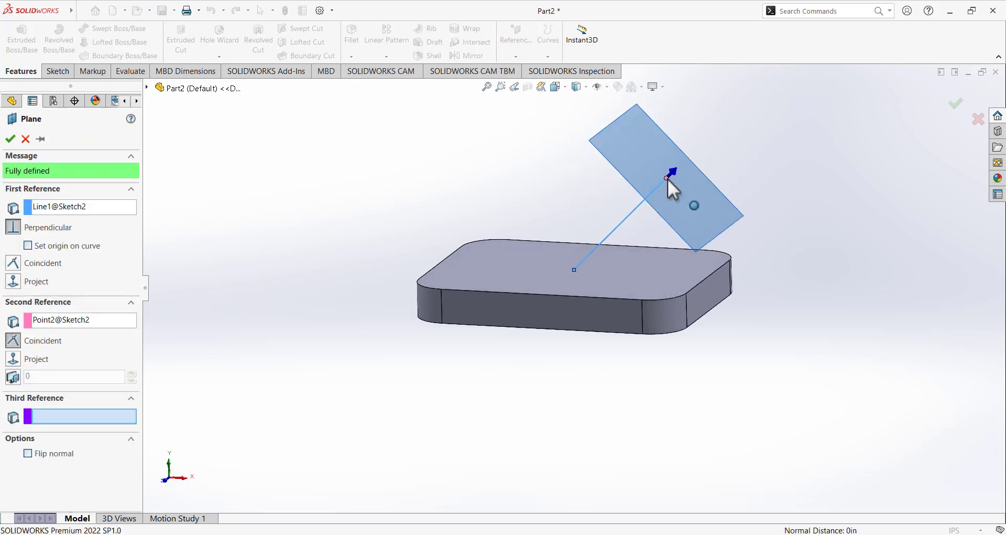
pyautogui.click(11, 138)
pyautogui.moveTo(359, 242); pyautogui.dragTo(373, 229, button='middle')
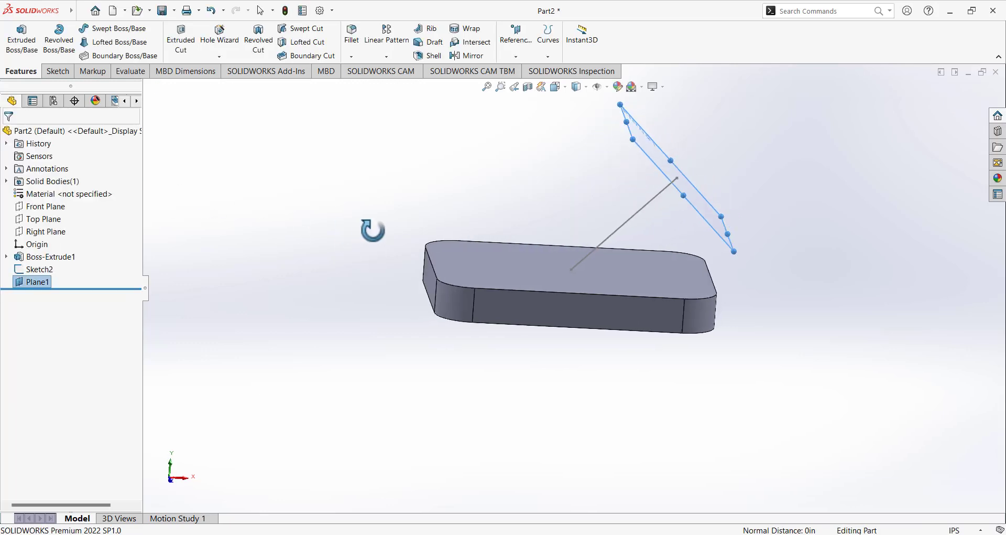
# Step: Open a sketch on Plane1 viewed Normal To and choose the 8-sided Polygon tool
pyautogui.click(56, 72)
pyautogui.click(16, 35)
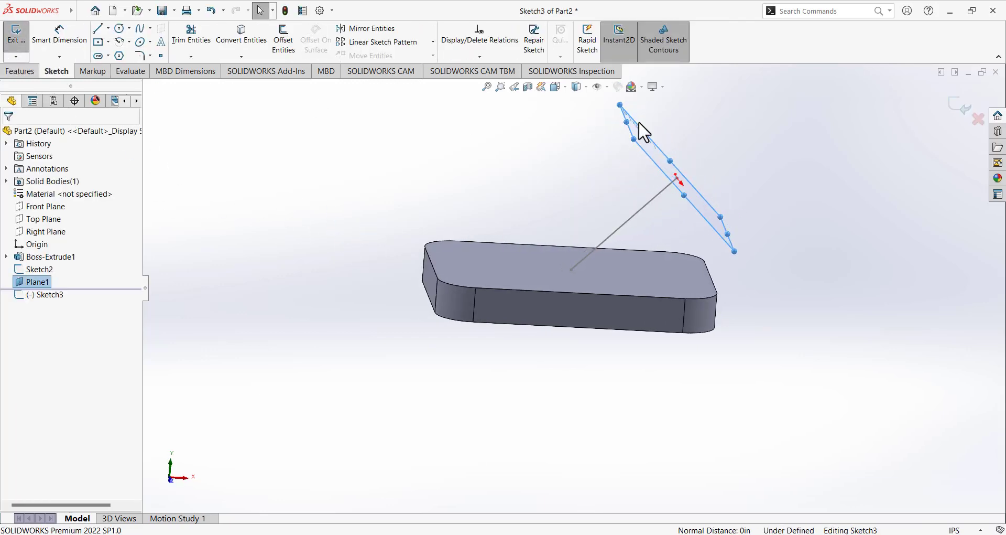
pyautogui.click(558, 87)
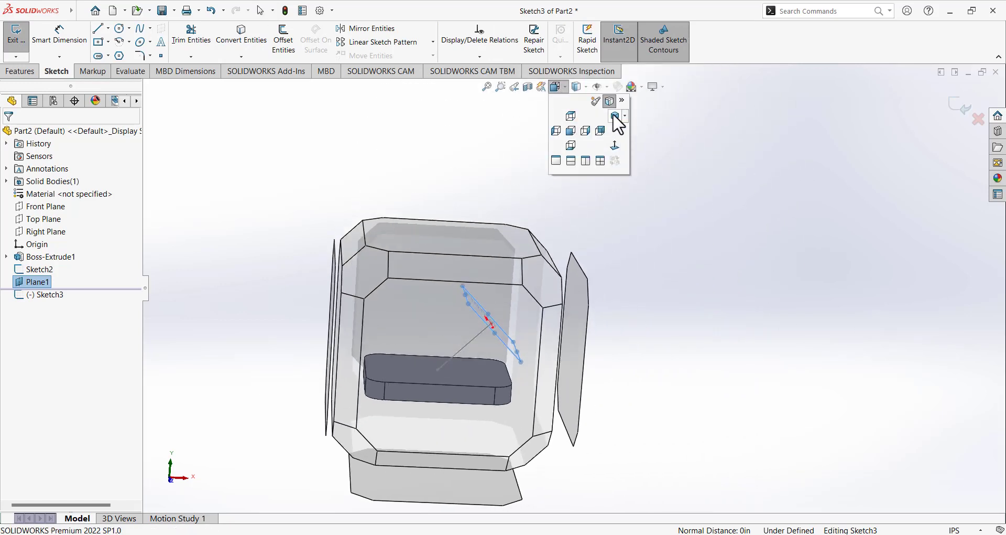
pyautogui.click(615, 146)
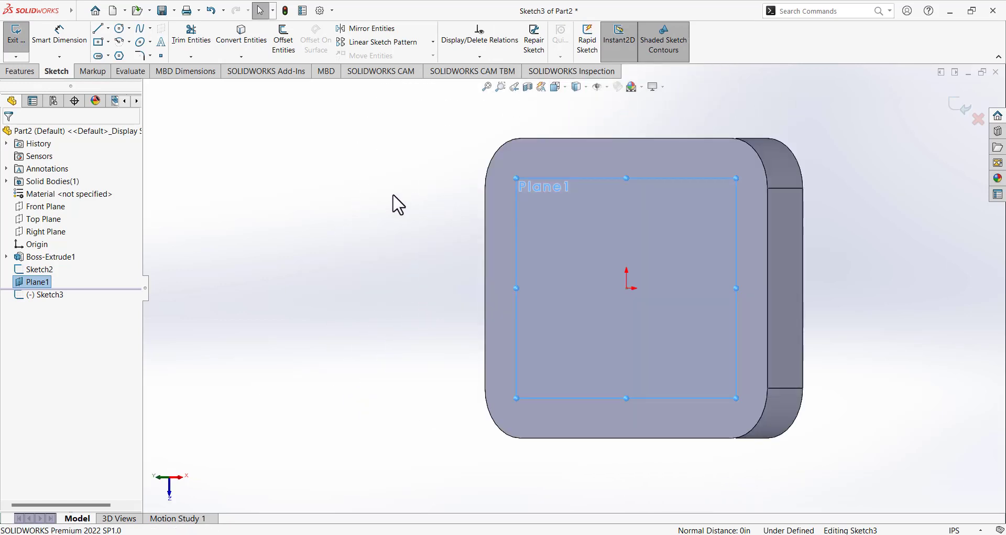
pyautogui.click(120, 56)
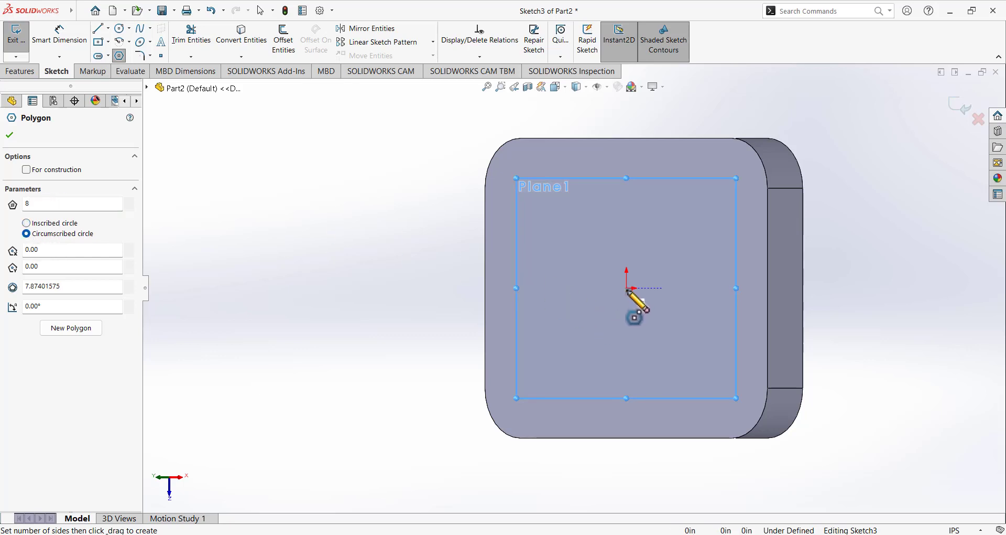
# Step: Draw an octagon centred on the sketch origin and view it Normal To
pyautogui.moveTo(600, 295); pyautogui.dragTo(629, 353, button='middle')
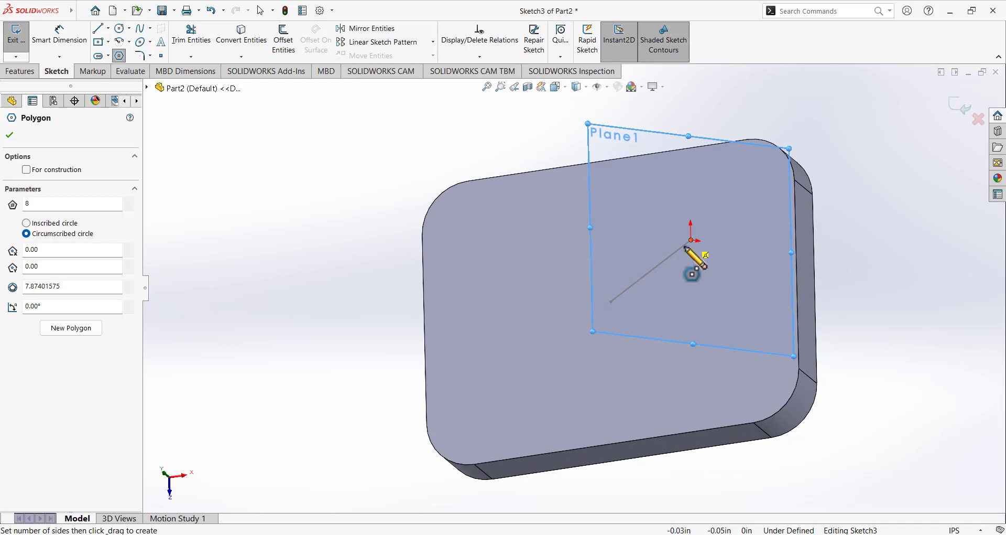
pyautogui.moveTo(691, 240); pyautogui.dragTo(716, 224)
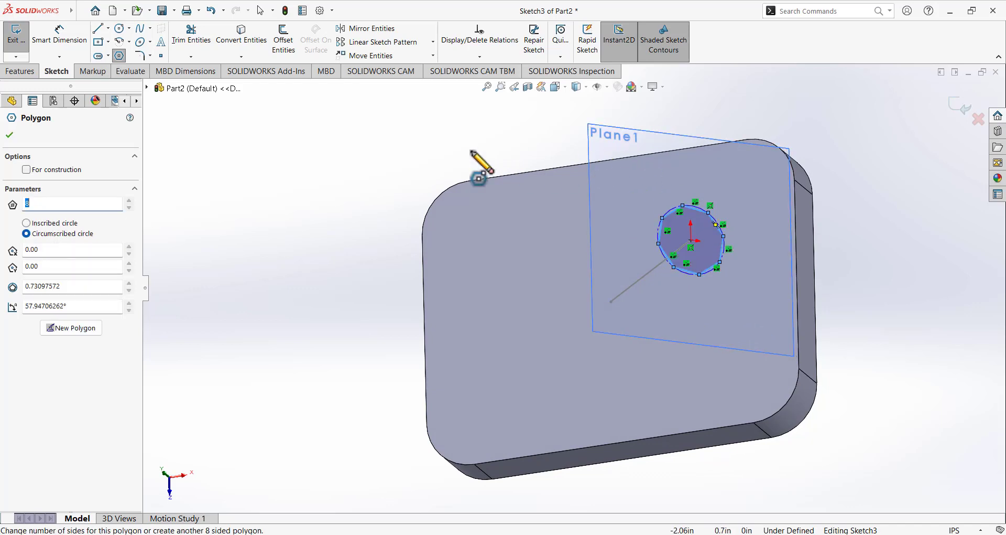
pyautogui.click(9, 135)
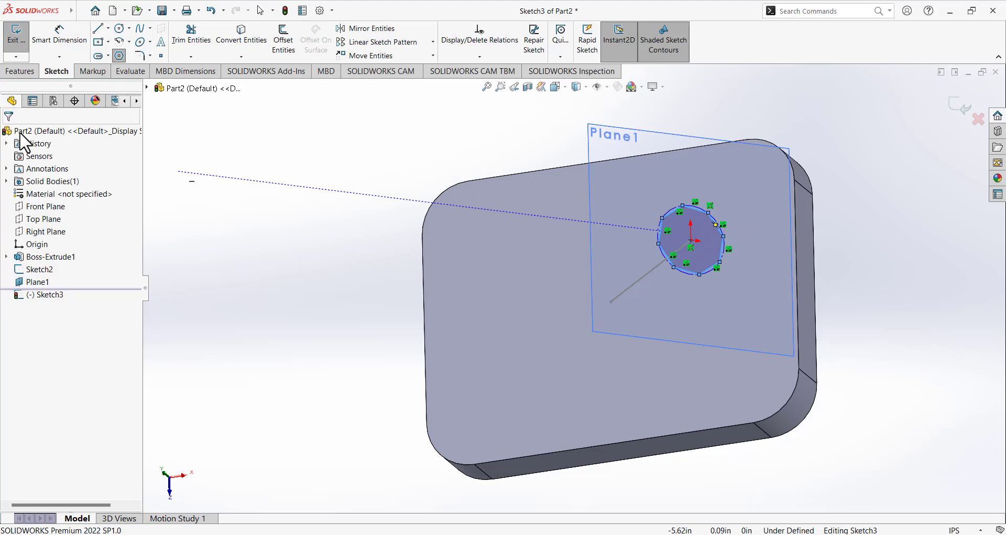
pyautogui.click(567, 89)
pyautogui.click(607, 147)
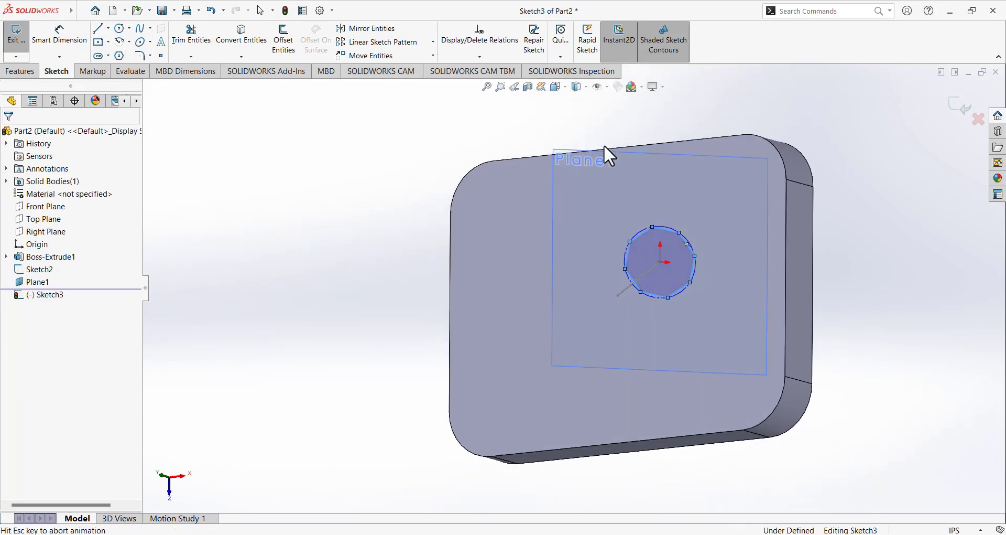
pyautogui.scroll(-4, 655, 323)
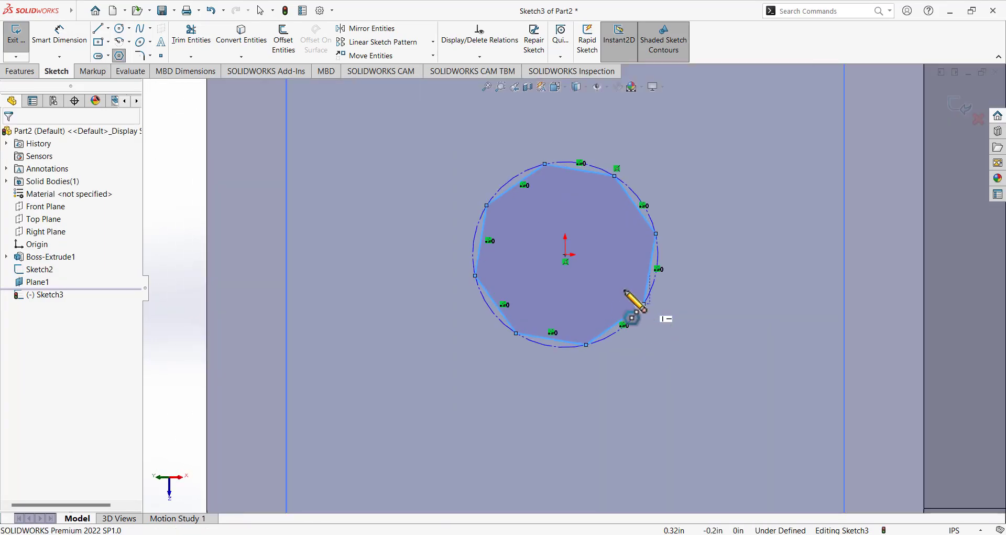
# Step: Give the octagon's construction circle a Ø1.50 in diameter dimension
pyautogui.click(61, 36)
pyautogui.click(520, 171)
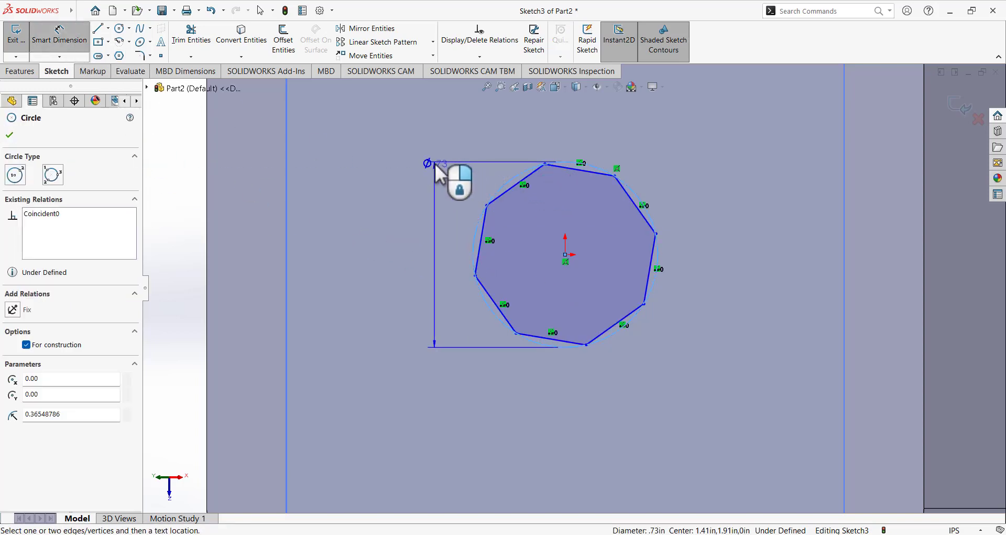
pyautogui.click(438, 164)
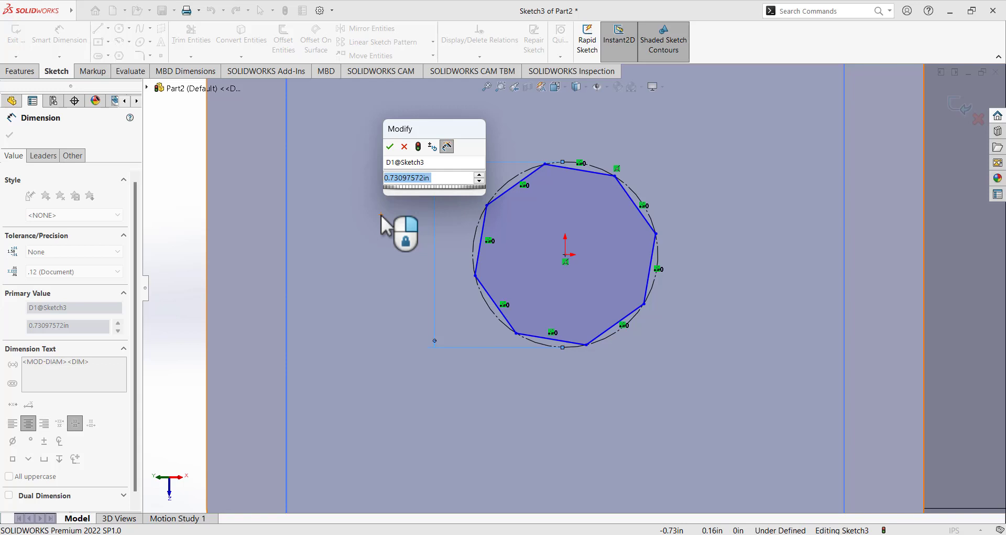
pyautogui.write('1.5')
pyautogui.press('Return')
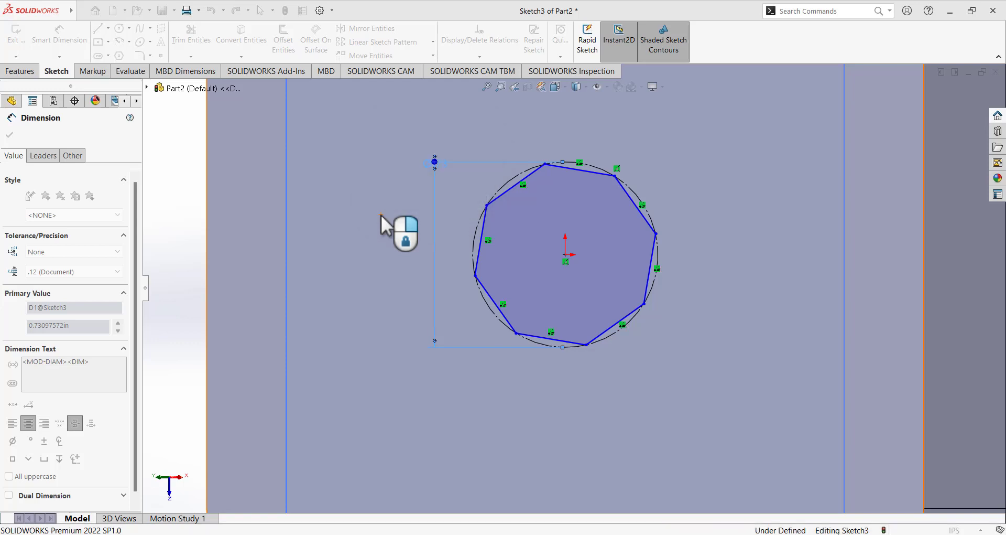
pyautogui.click(9, 134)
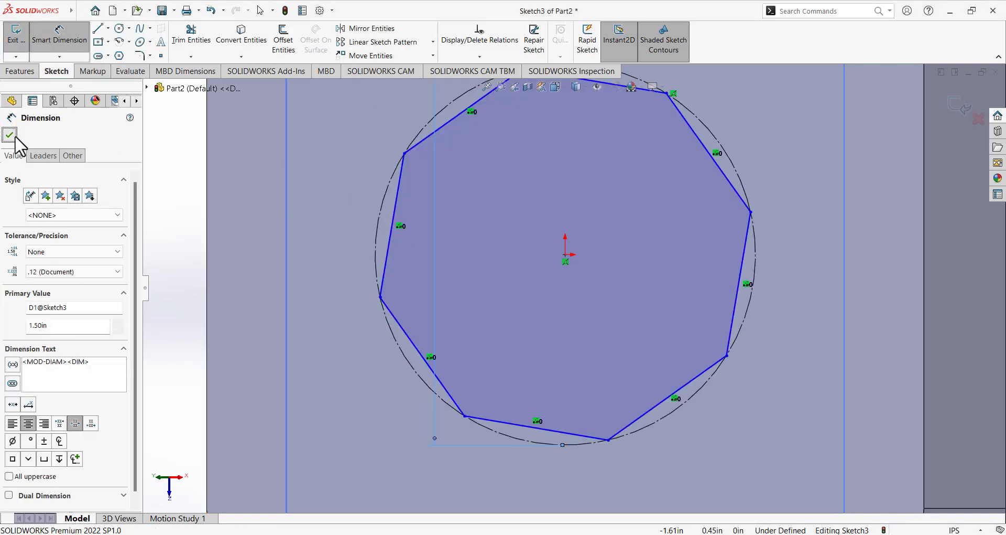
pyautogui.press('f')
pyautogui.scroll(-3, 598, 269)
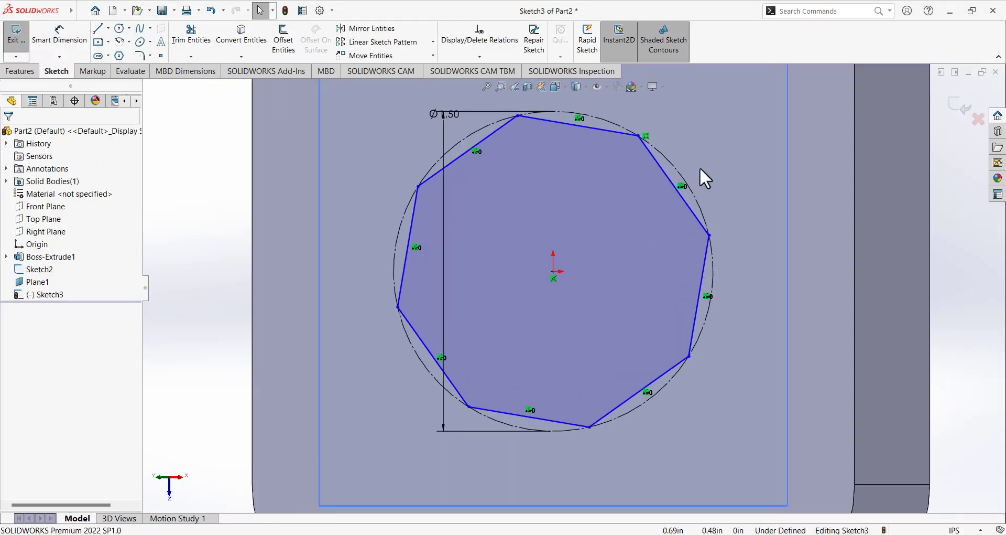
# Step: Add a Horizontal relation to an upper octagon edge, fully defining Sketch3, and exit the sketch
pyautogui.click(493, 150)
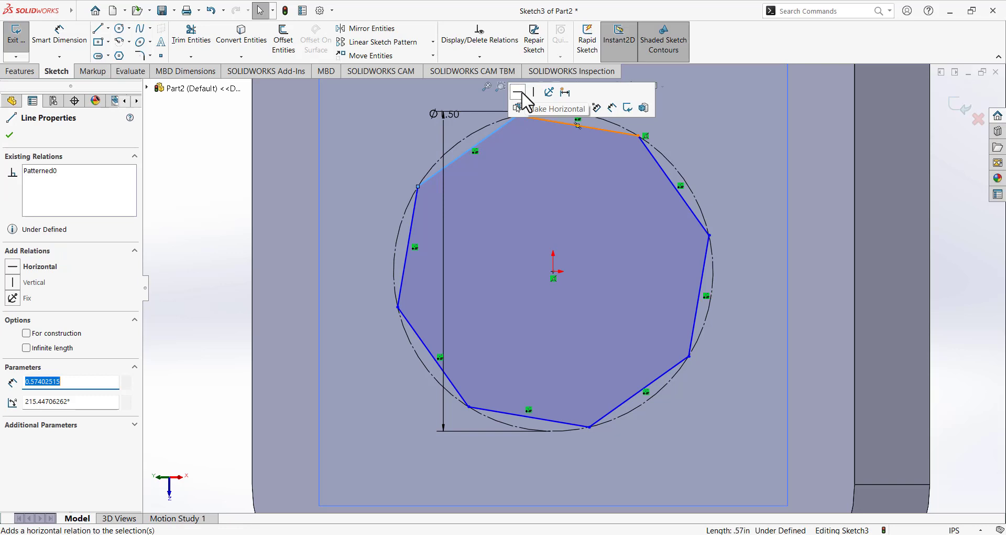
pyautogui.click(523, 96)
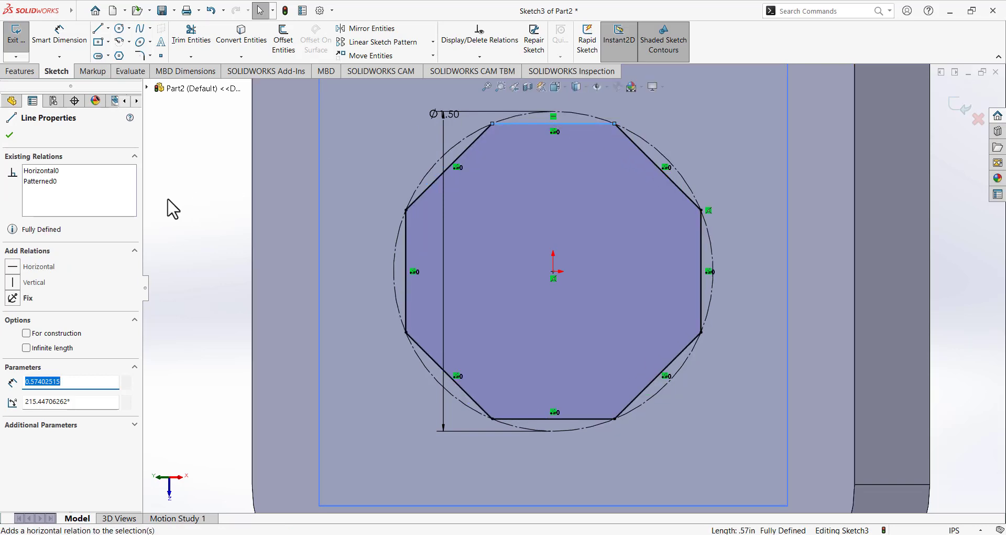
pyautogui.click(233, 190)
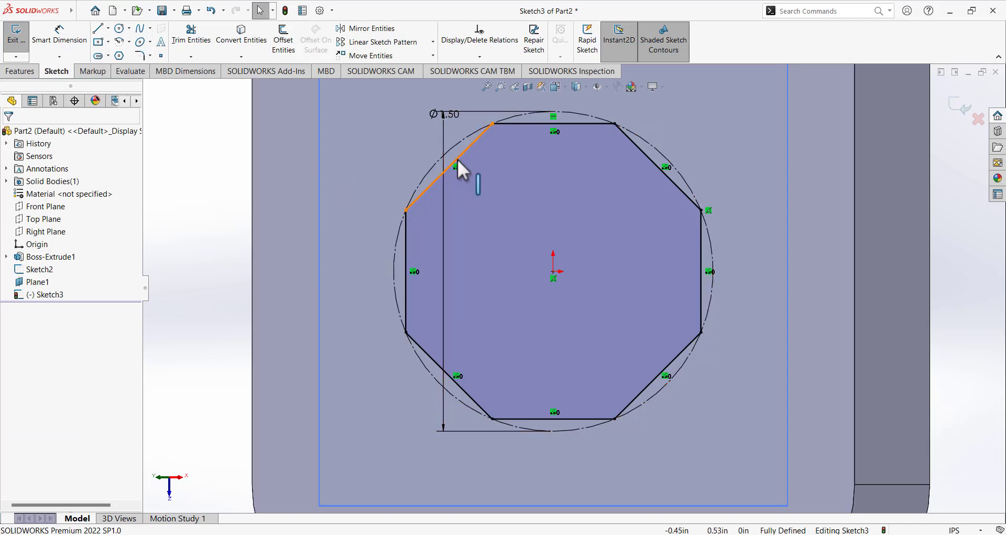
pyautogui.click(15, 37)
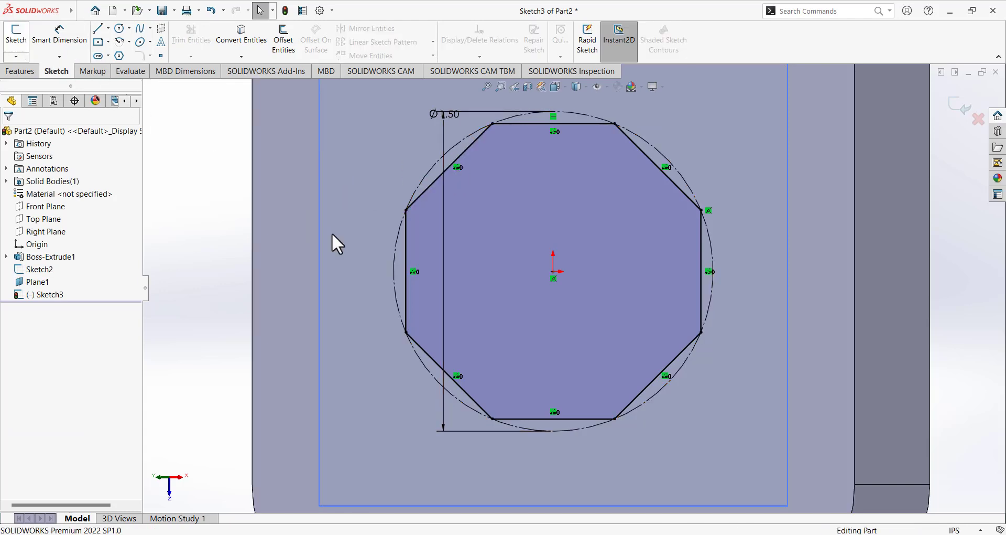
pyautogui.moveTo(507, 316)
pyautogui.mouseDown(button='middle')
pyautogui.moveTo(618, 224)
pyautogui.moveTo(627, 173)
pyautogui.mouseUp(button='middle')
# Step: Discard the stray Extruded Cut sketch on the top face and start an Extruded Boss/Base toward Plane1
pyautogui.click(16, 56)
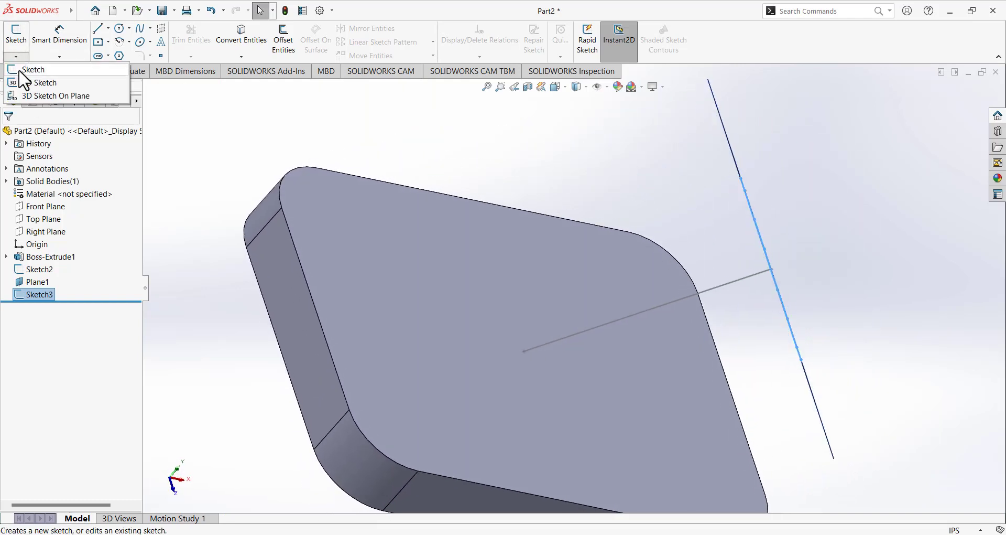
pyautogui.click(21, 71)
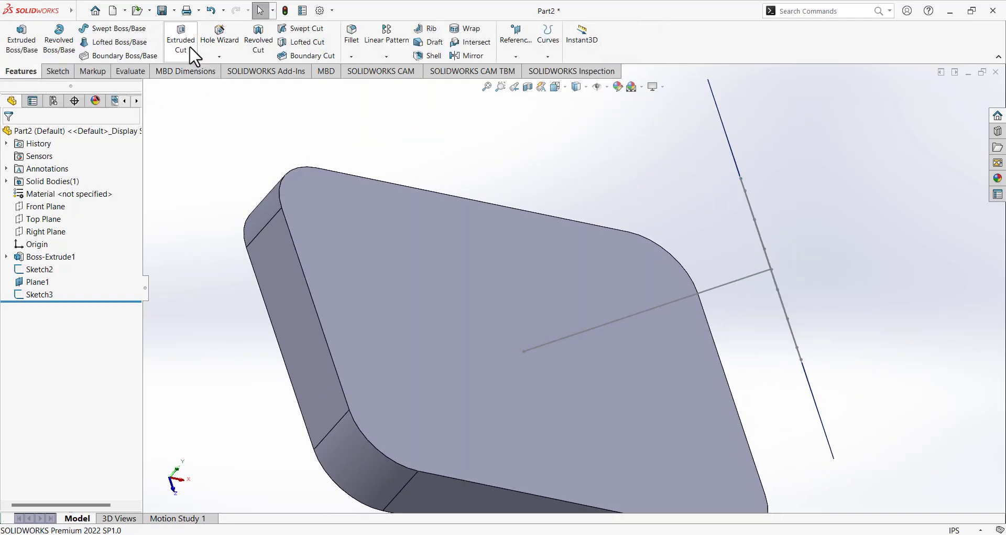
pyautogui.click(191, 49)
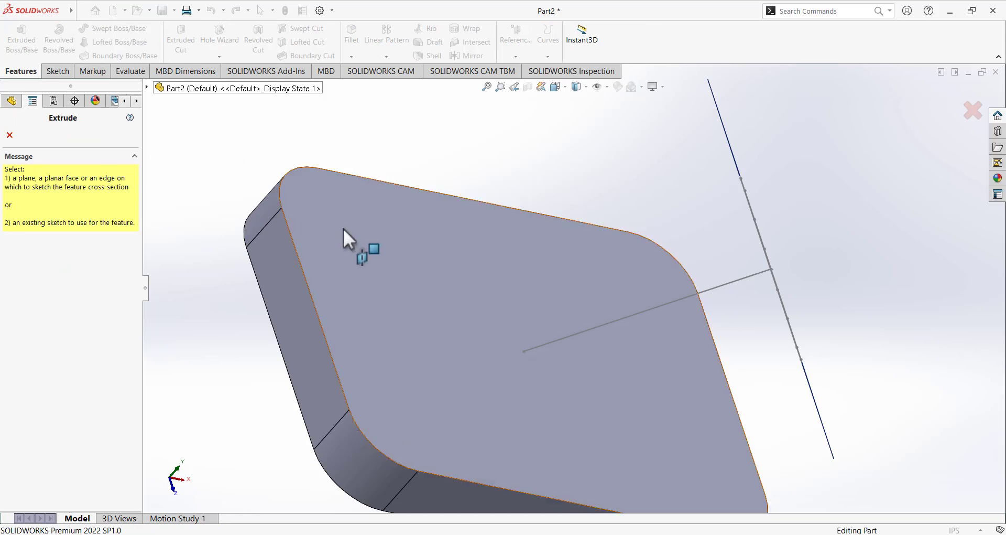
pyautogui.click(449, 269)
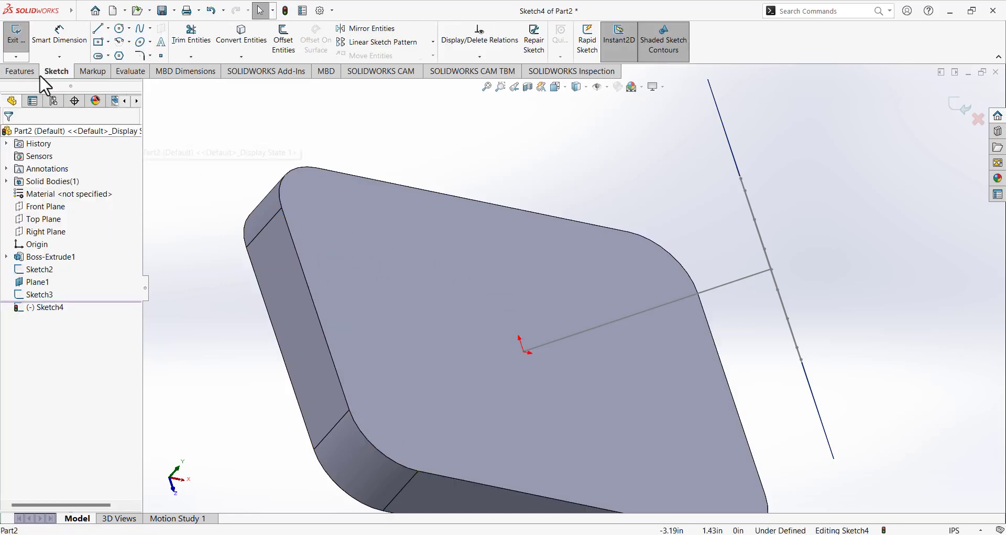
pyautogui.click(16, 33)
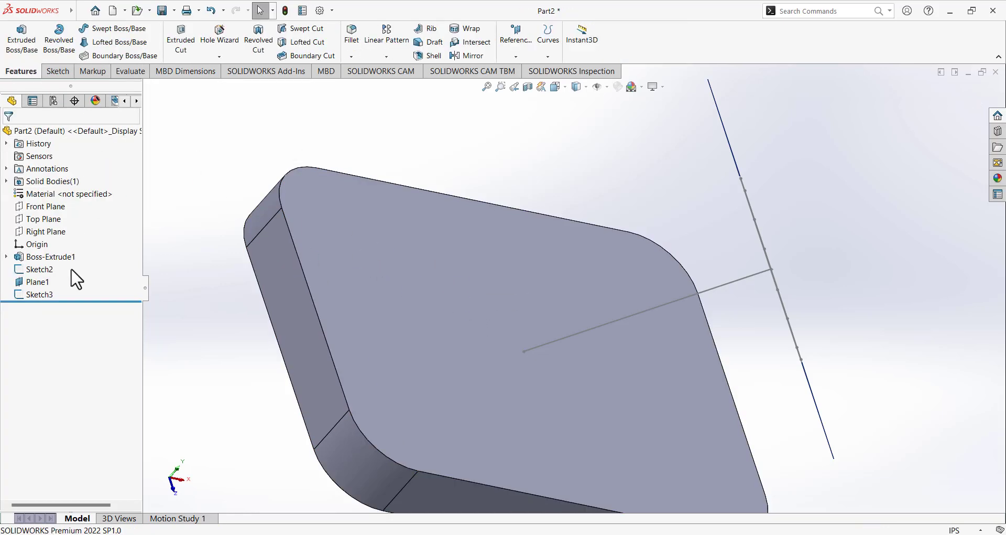
pyautogui.click(22, 44)
pyautogui.moveTo(680, 203)
pyautogui.mouseDown(button='middle')
pyautogui.moveTo(644, 188)
pyautogui.moveTo(659, 200)
pyautogui.mouseUp(button='middle')
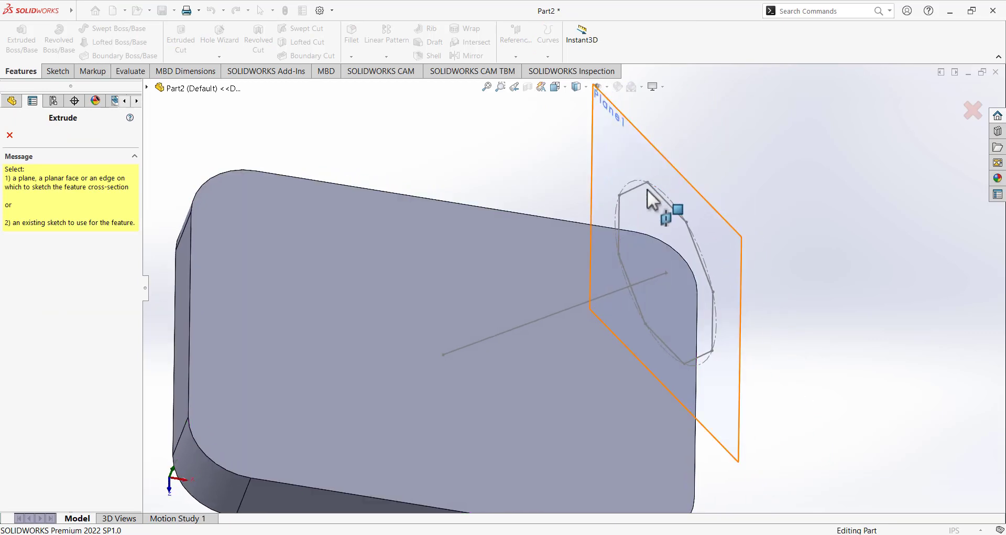
# Step: Extrude the octagon sketch on Plane1 Up To Surface, ending at the plate's top face
pyautogui.click(643, 191)
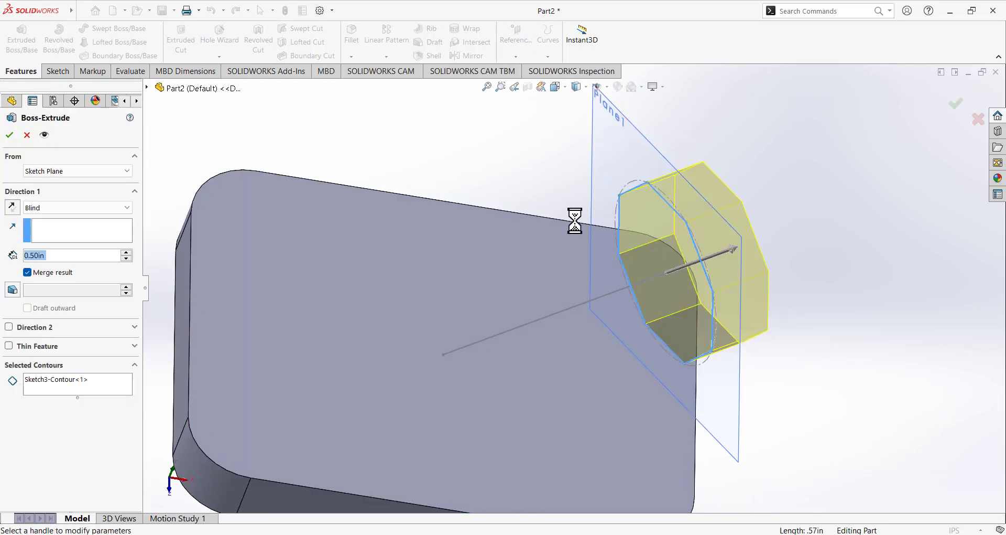
pyautogui.click(62, 208)
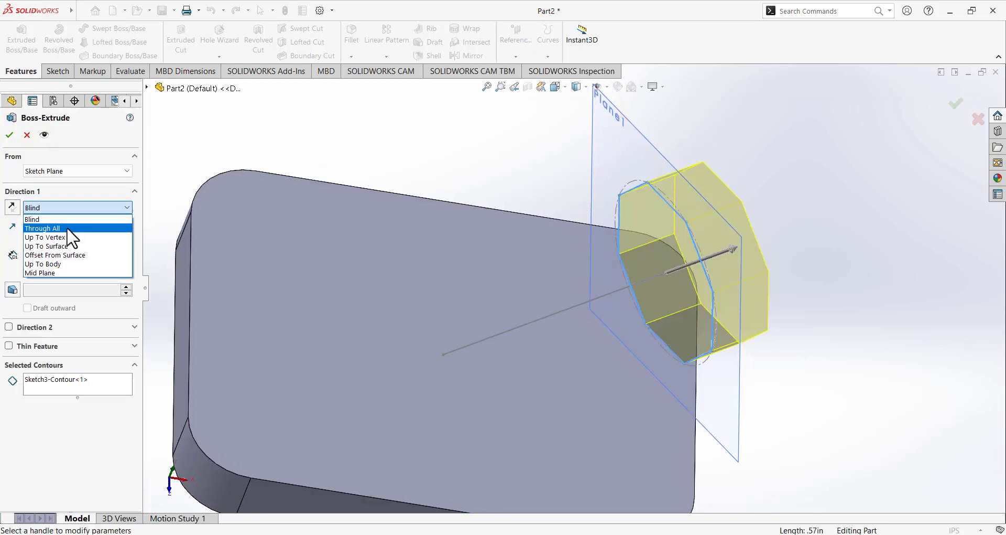
pyautogui.click(79, 254)
pyautogui.click(358, 330)
pyautogui.moveTo(367, 307); pyautogui.dragTo(382, 171, button='middle')
pyautogui.click(55, 208)
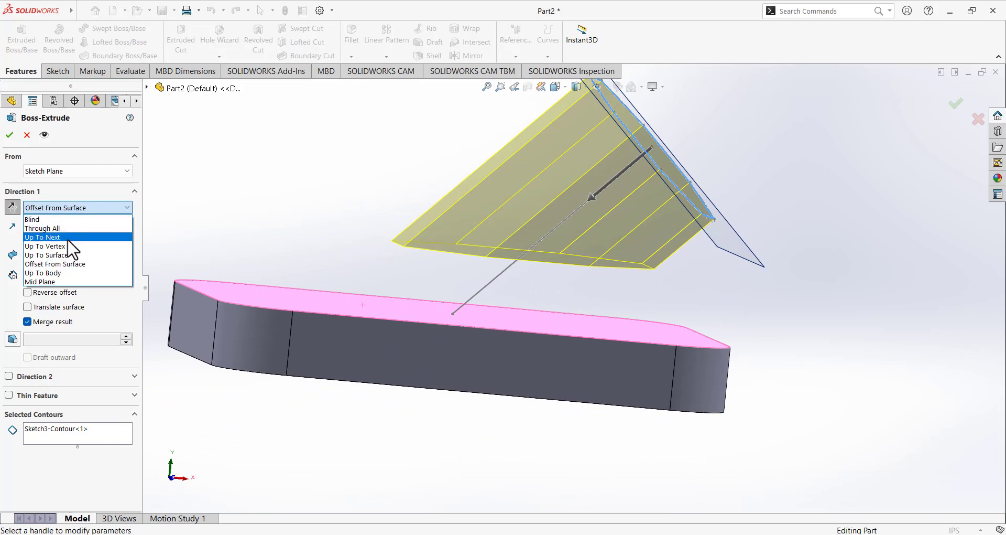
pyautogui.click(73, 255)
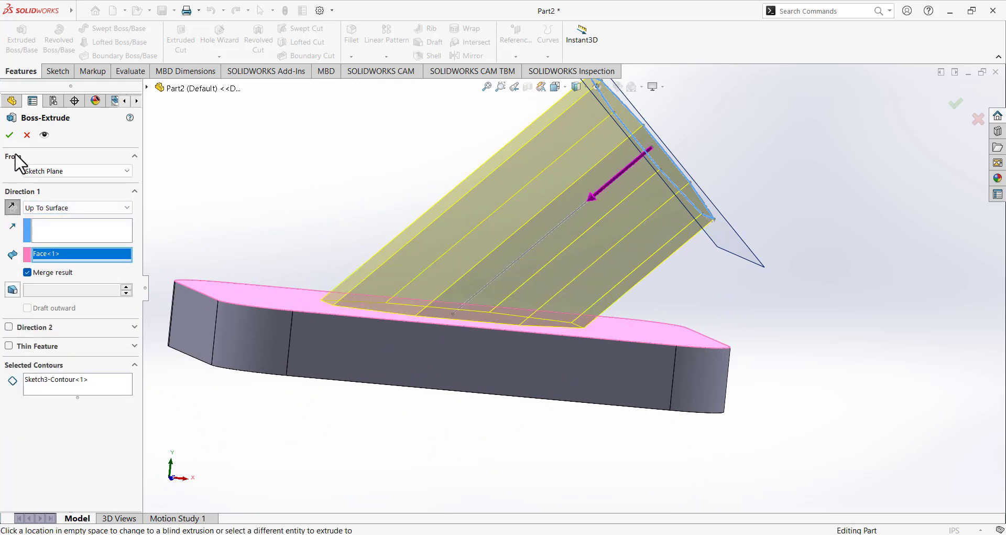
pyautogui.click(9, 134)
pyautogui.moveTo(292, 224); pyautogui.dragTo(256, 260, button='middle')
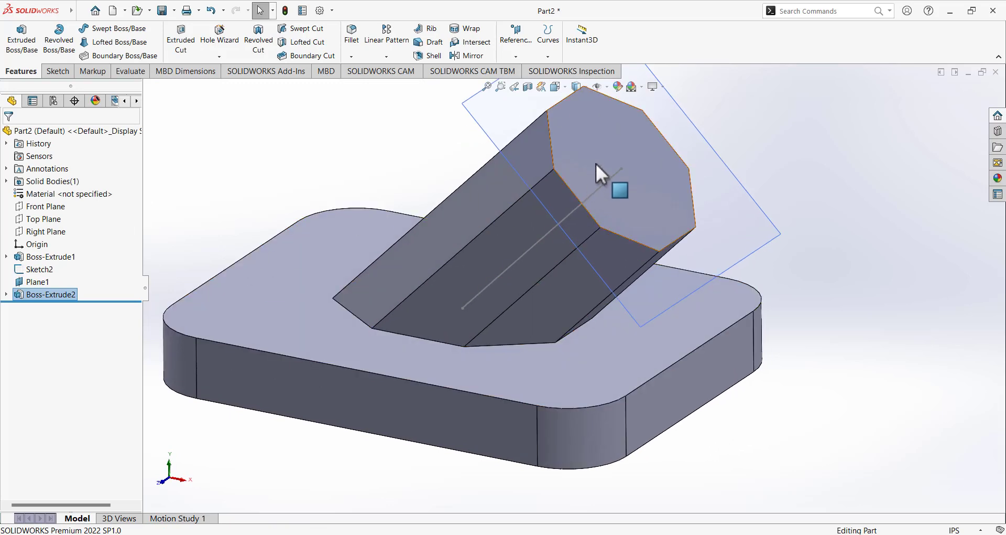
# Step: Sketch a centred Ø0.625 in circle on the octagonal boss's end face
pyautogui.click(606, 142)
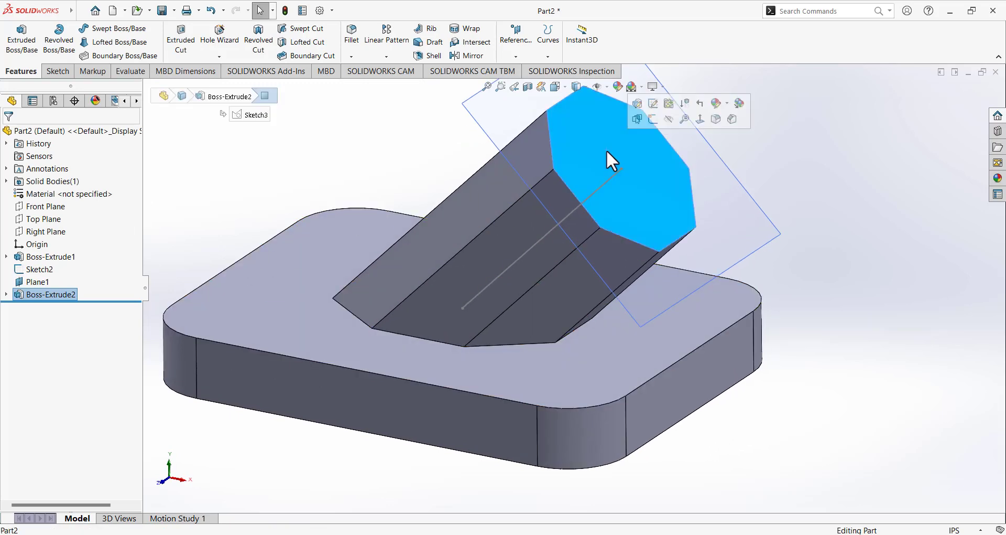
pyautogui.click(655, 118)
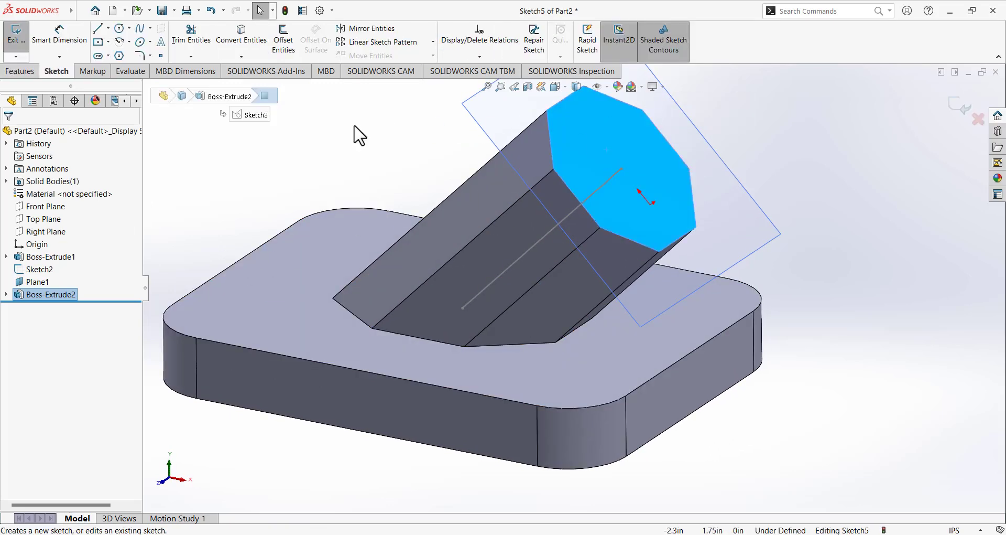
pyautogui.click(119, 28)
pyautogui.click(622, 168)
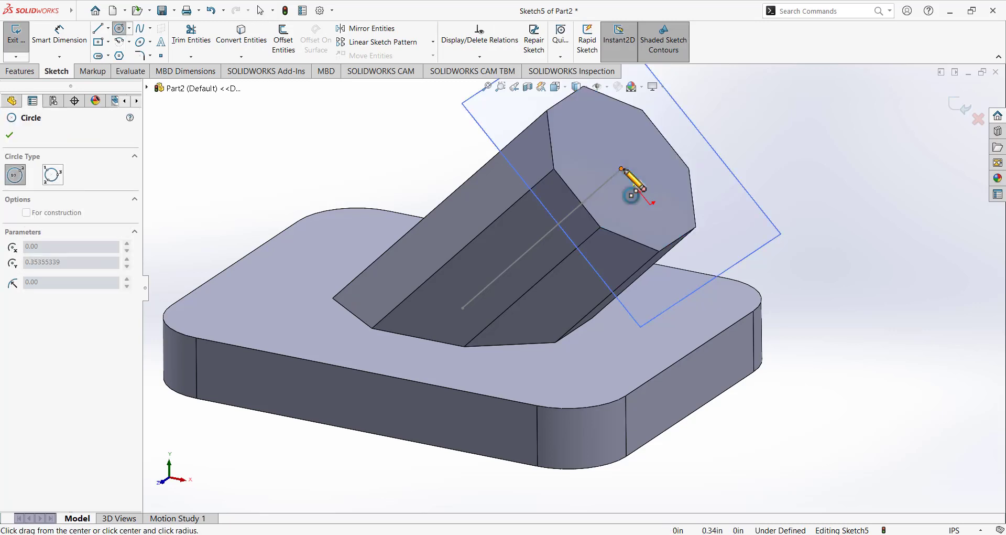
pyautogui.click(630, 138)
pyautogui.click(60, 34)
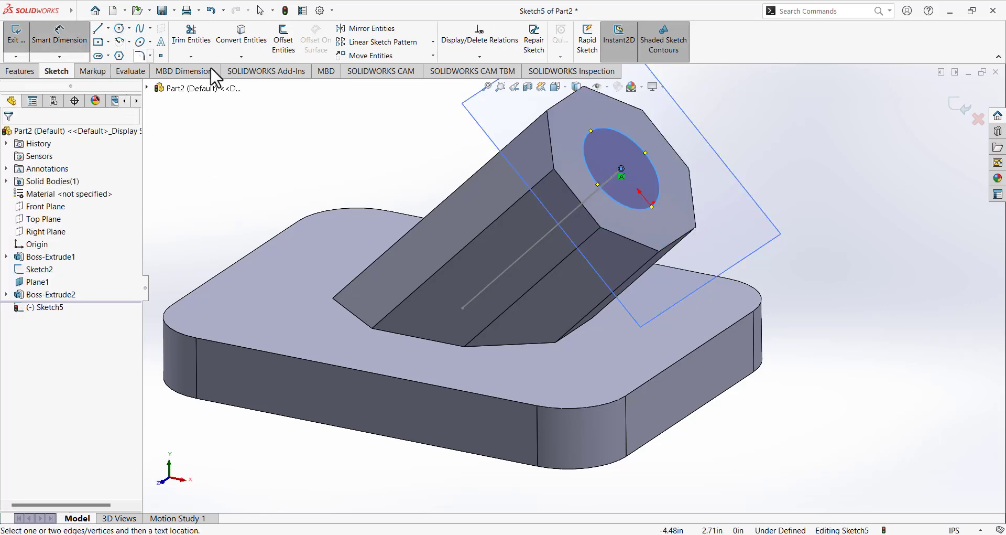
pyautogui.click(595, 127)
pyautogui.click(394, 87)
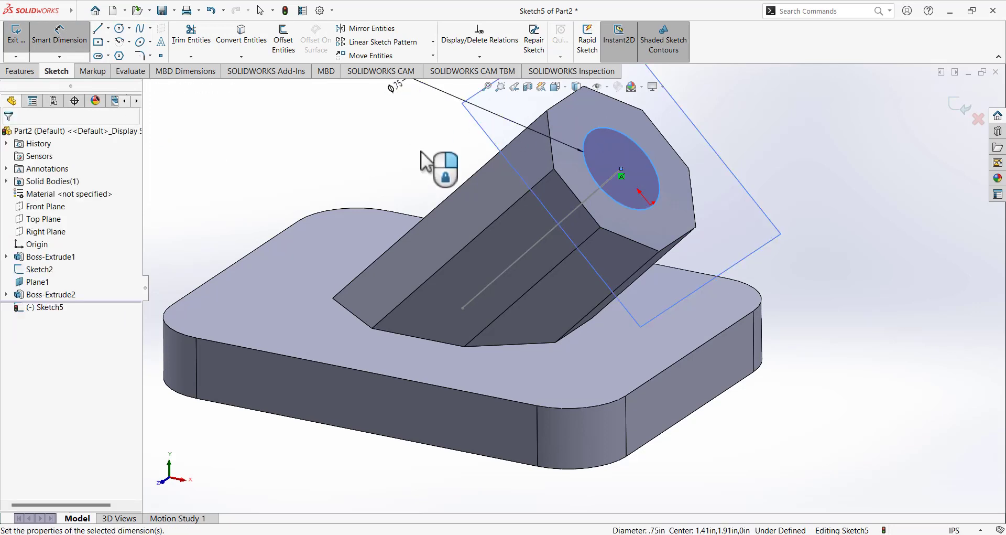
pyautogui.press('Return')
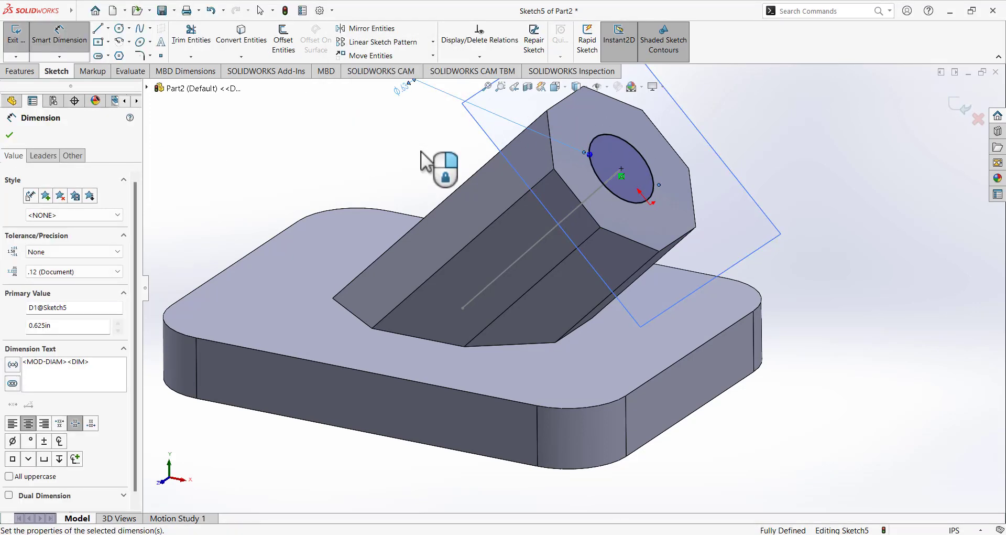
# Step: Extruded-cut the circle Through All the boss and plate
pyautogui.click(26, 73)
pyautogui.click(186, 53)
pyautogui.click(74, 208)
pyautogui.click(42, 228)
pyautogui.click(10, 134)
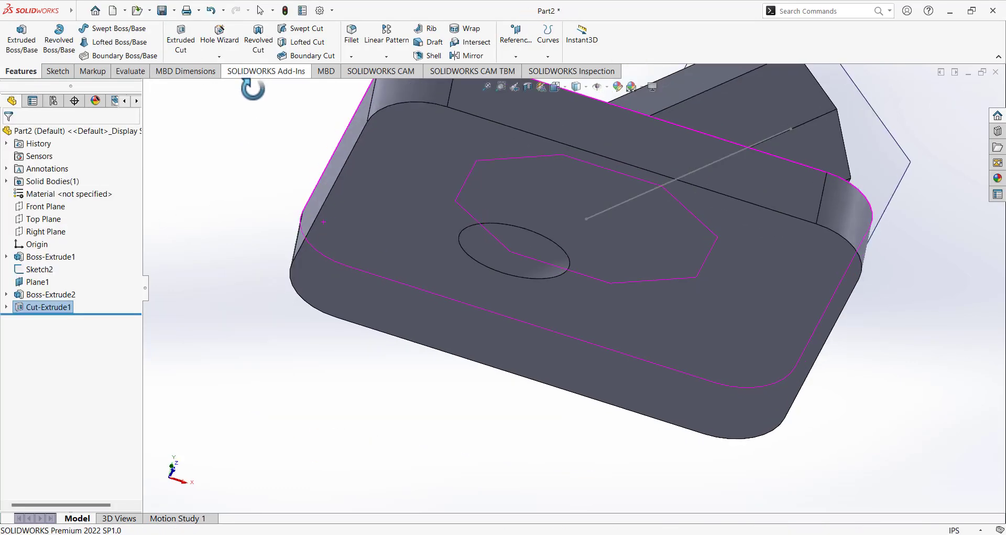
pyautogui.moveTo(339, 188); pyautogui.dragTo(283, 290, button='middle')
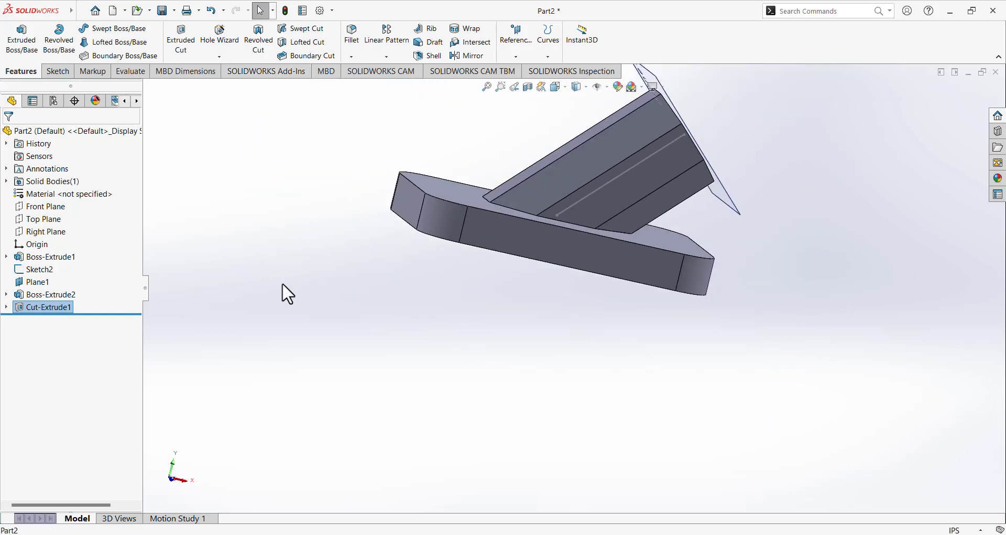
# Step: Open a new sketch on the Front Plane, viewed Normal To
pyautogui.click(55, 208)
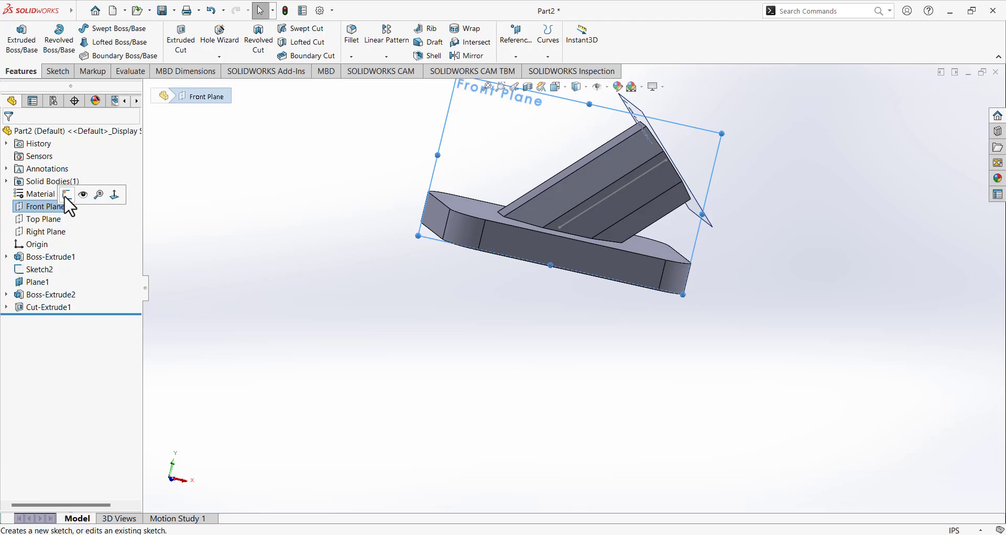
pyautogui.click(70, 195)
pyautogui.click(558, 87)
pyautogui.click(614, 146)
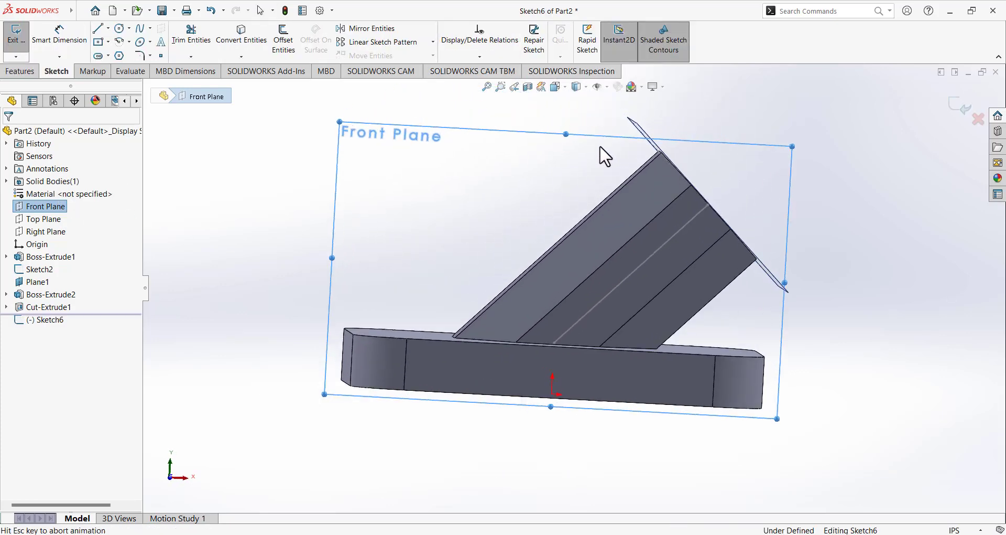
pyautogui.click(119, 29)
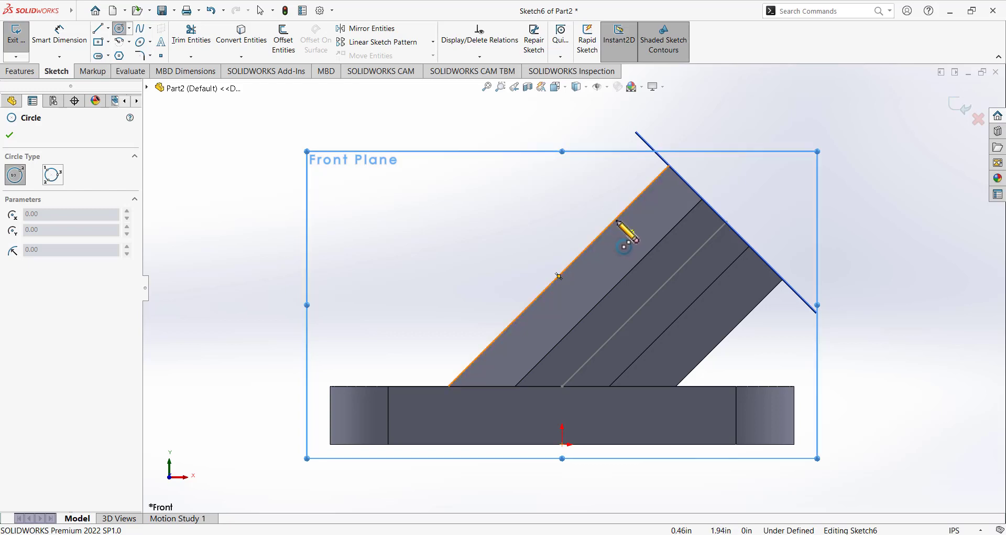
# Step: Draw a circle centred on the slanted boss edge with diameter .188*2 (Ø.38)
pyautogui.click(616, 220)
pyautogui.click(632, 192)
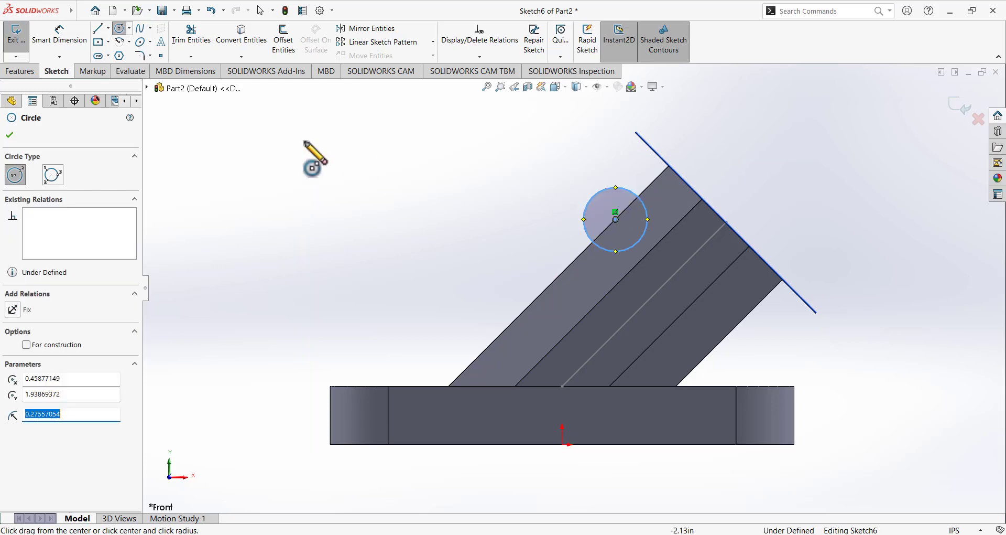
pyautogui.click(92, 39)
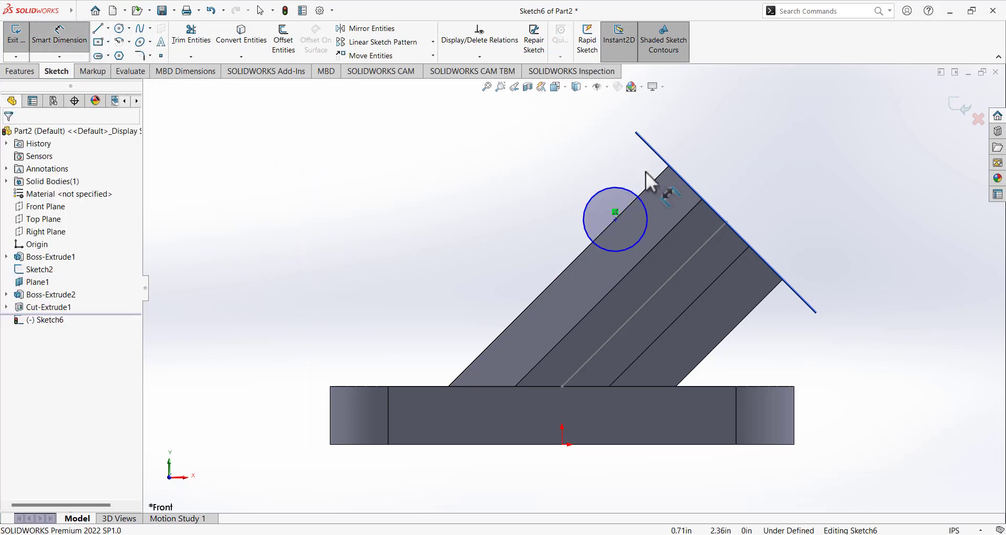
pyautogui.click(609, 186)
pyautogui.click(566, 173)
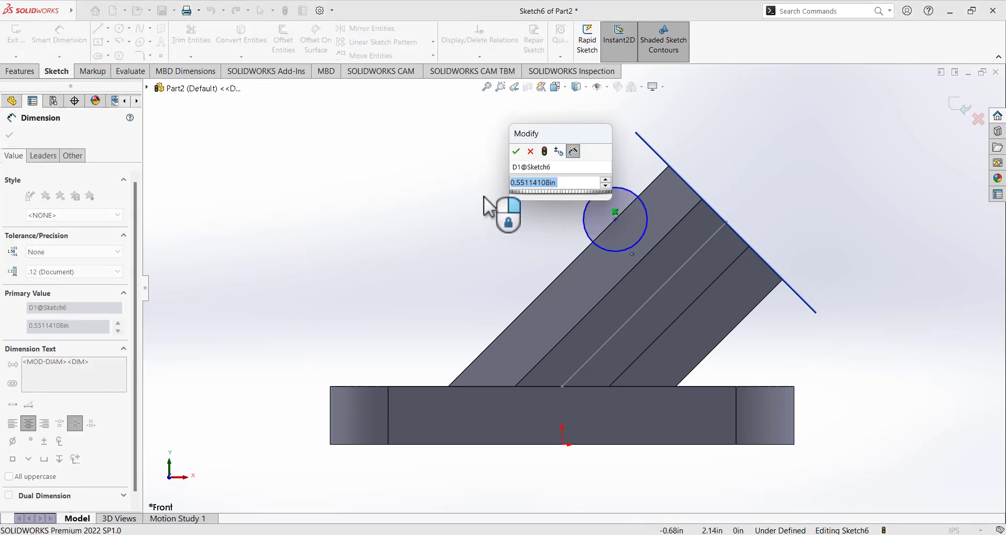
pyautogui.write('.188')
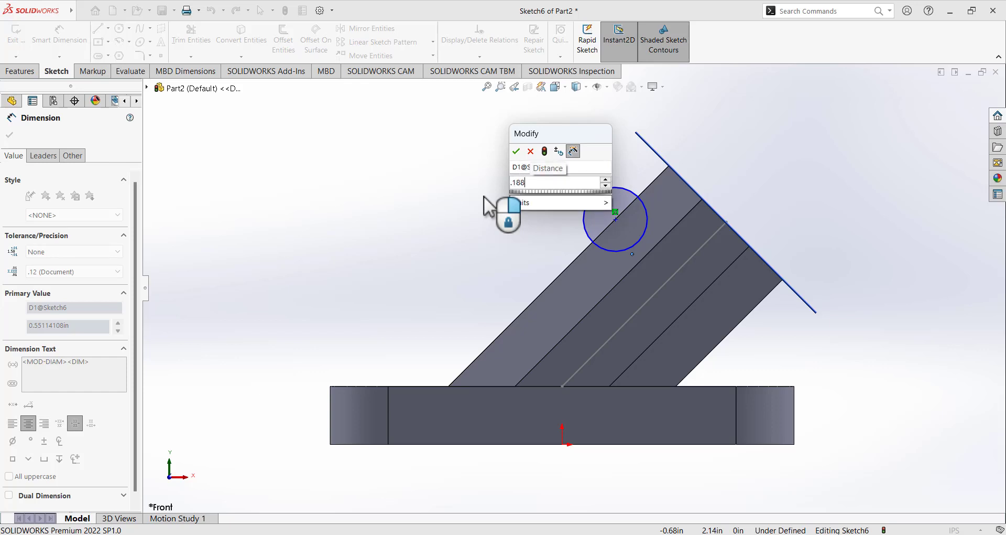
pyautogui.write('*2')
pyautogui.press('Return')
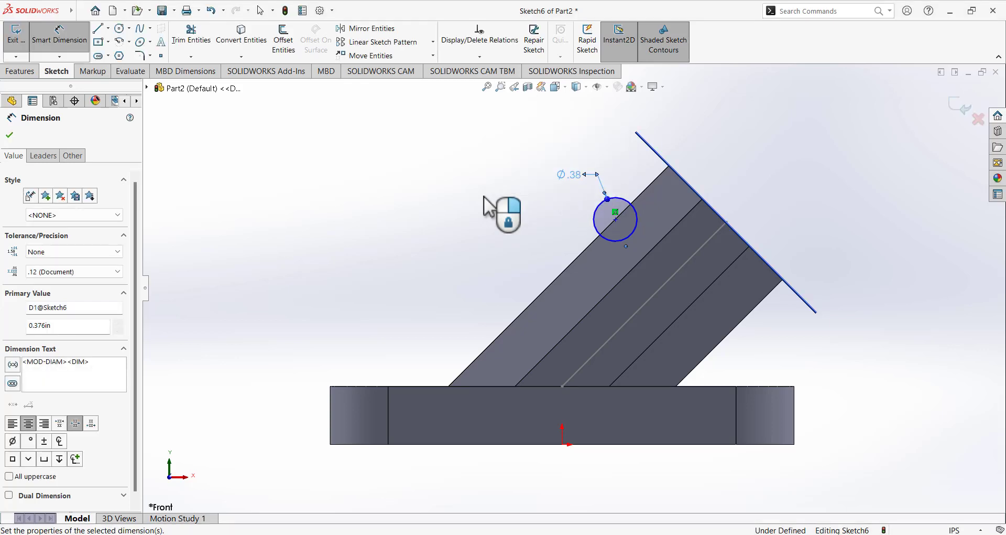
# Step: Dimension the circle centre .75 from the boss's end-face edge
pyautogui.click(616, 219)
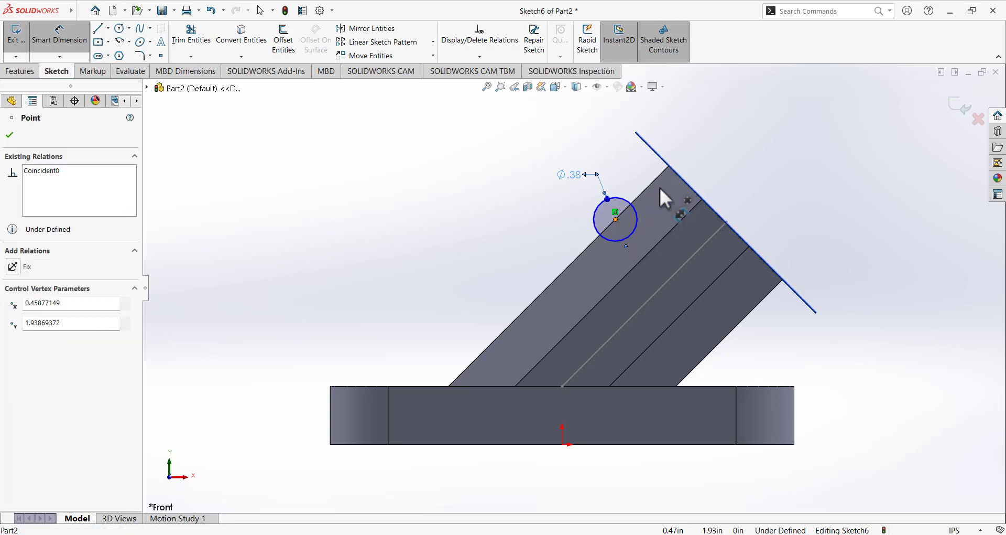
pyautogui.click(676, 184)
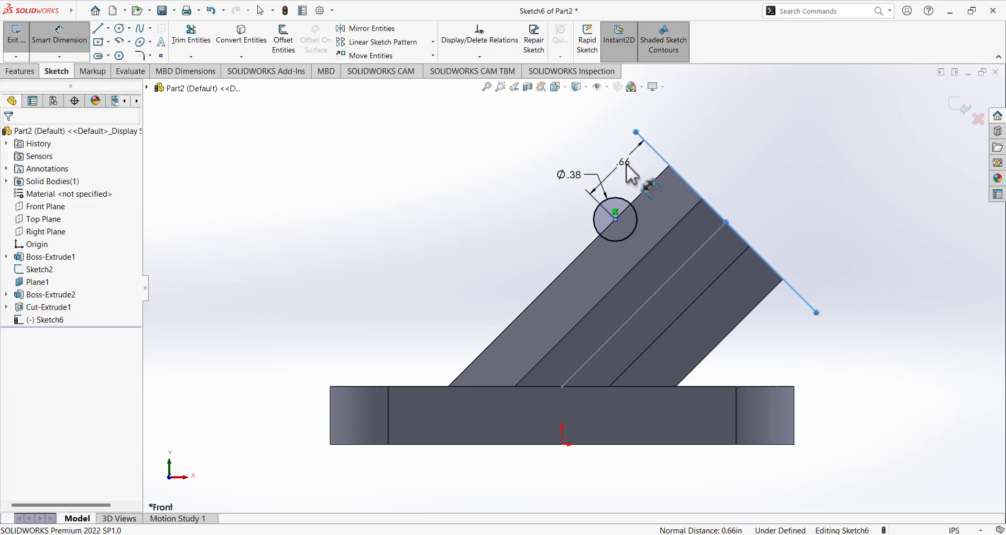
pyautogui.click(632, 172)
pyautogui.write('.75')
pyautogui.press('Return')
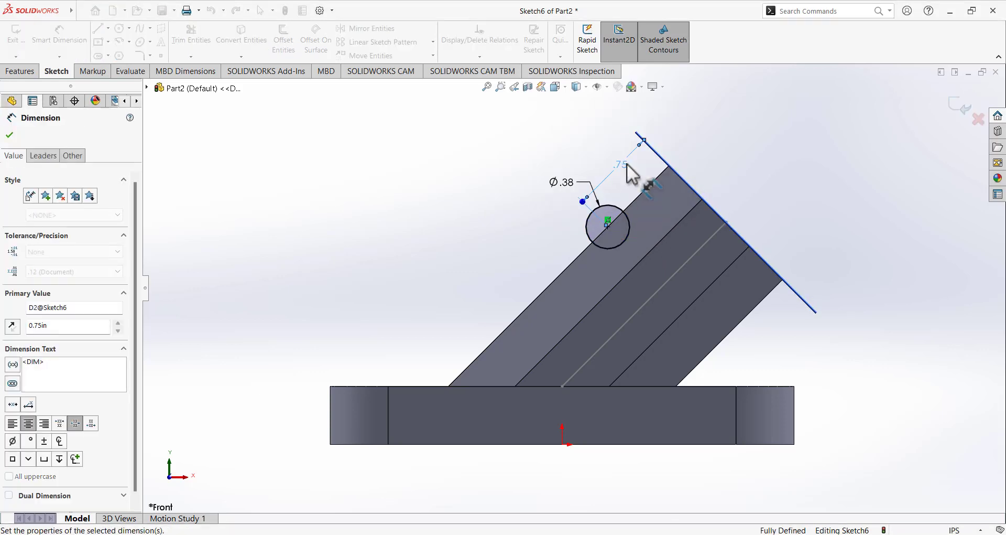
pyautogui.click(108, 28)
pyautogui.press('Escape')
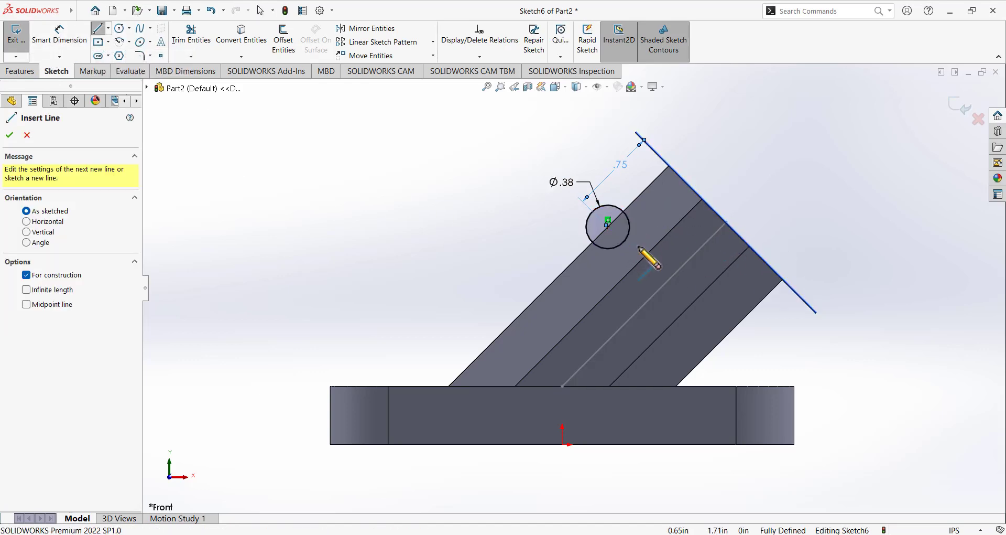
# Step: Add the centerline along the boss axis and close Sketch6
pyautogui.click(729, 225)
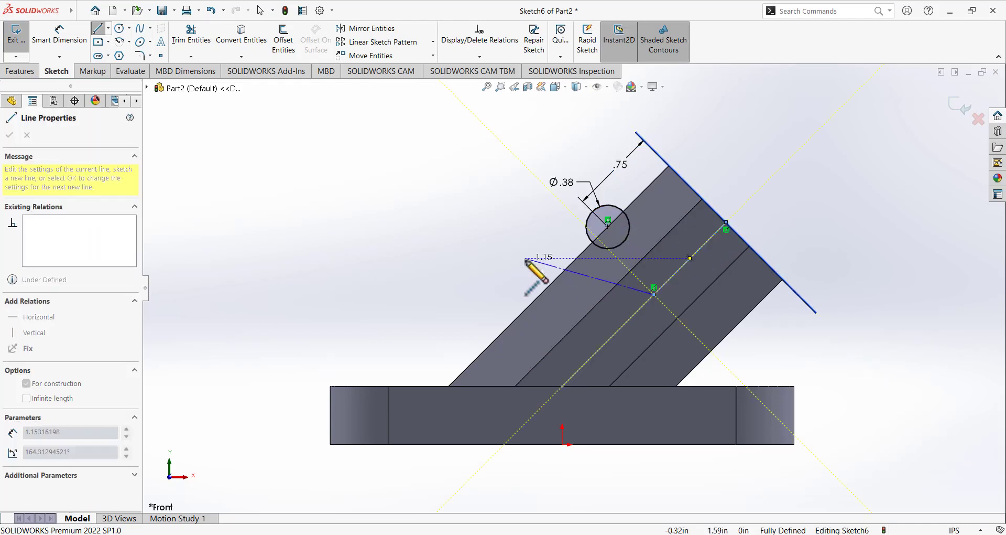
pyautogui.press('Escape')
pyautogui.moveTo(512, 252); pyautogui.dragTo(542, 293, button='middle')
pyautogui.click(15, 36)
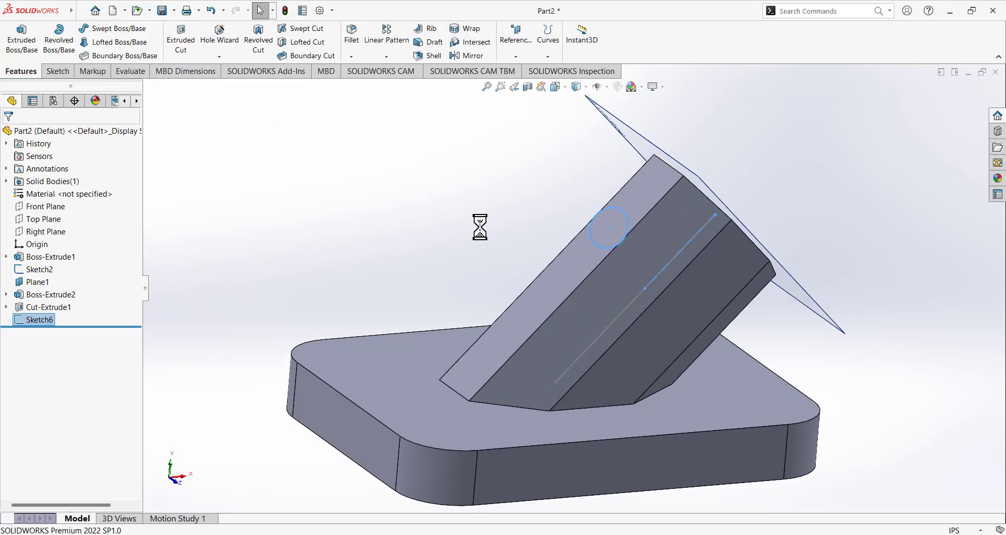
pyautogui.moveTo(522, 281); pyautogui.dragTo(486, 245, button='middle')
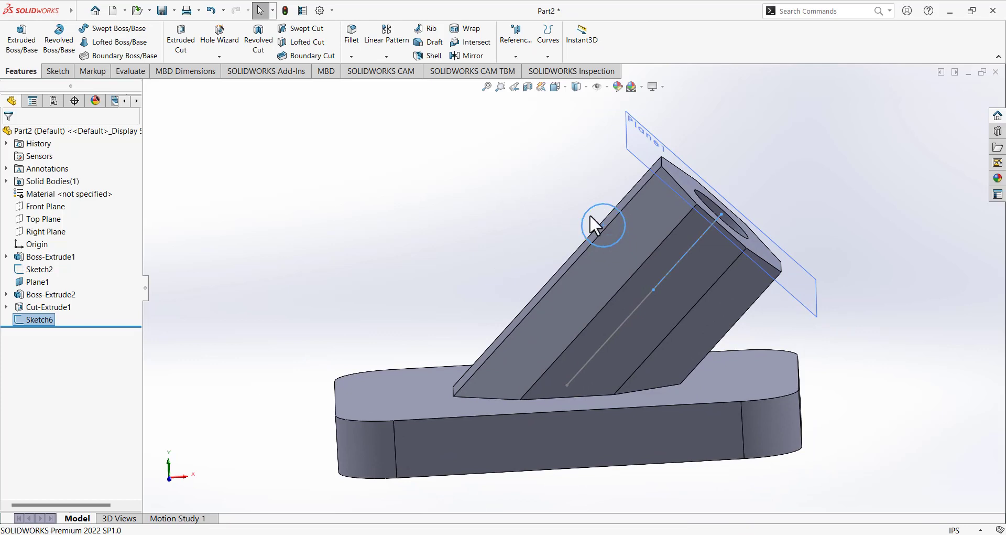
# Step: Reopen Sketch6 to check it in Front view, then close and select it
pyautogui.rightClick(41, 319)
pyautogui.click(52, 292)
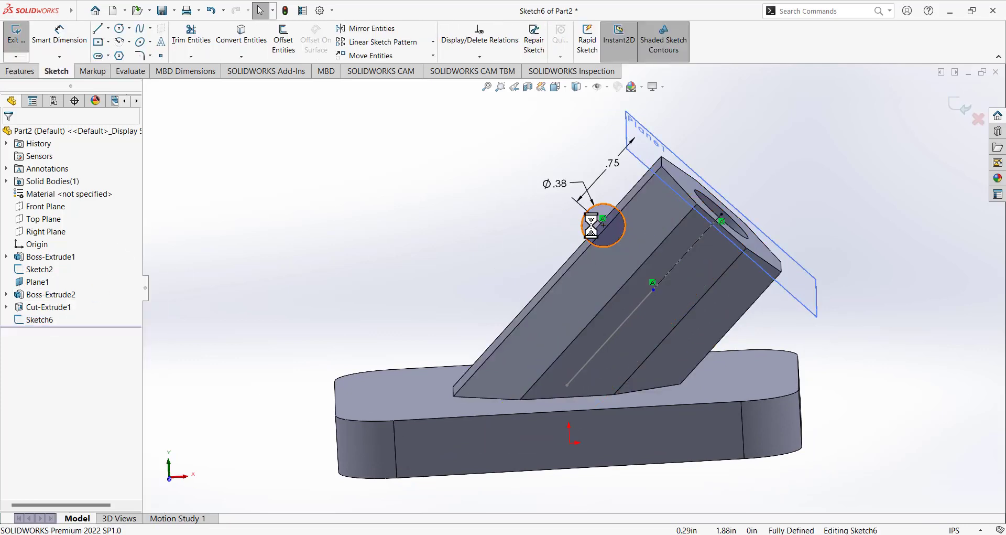
pyautogui.click(556, 86)
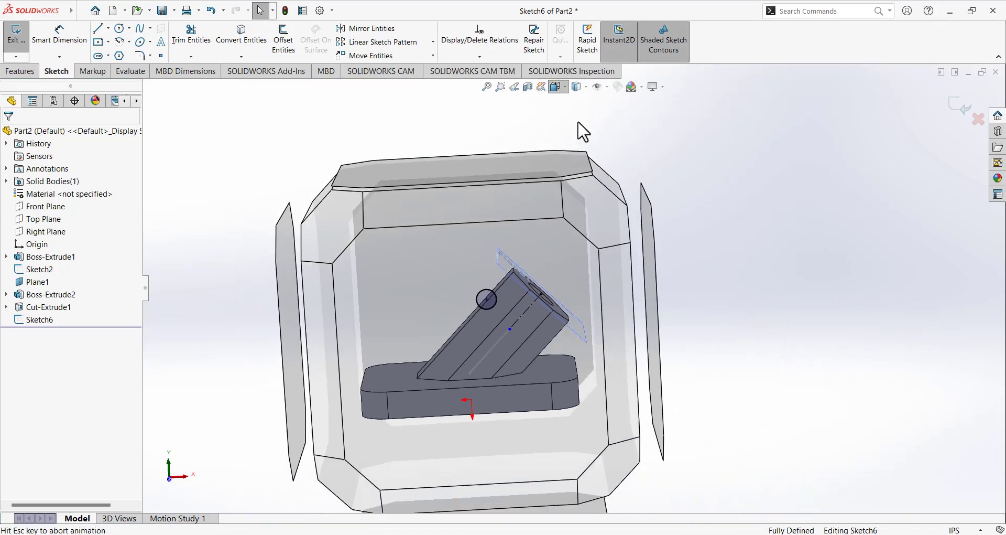
pyautogui.click(600, 152)
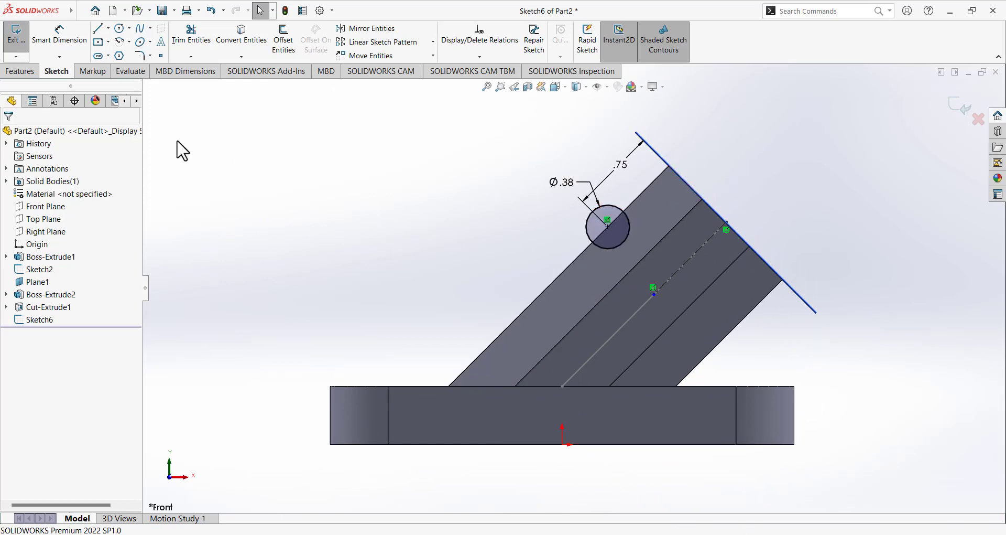
pyautogui.click(17, 39)
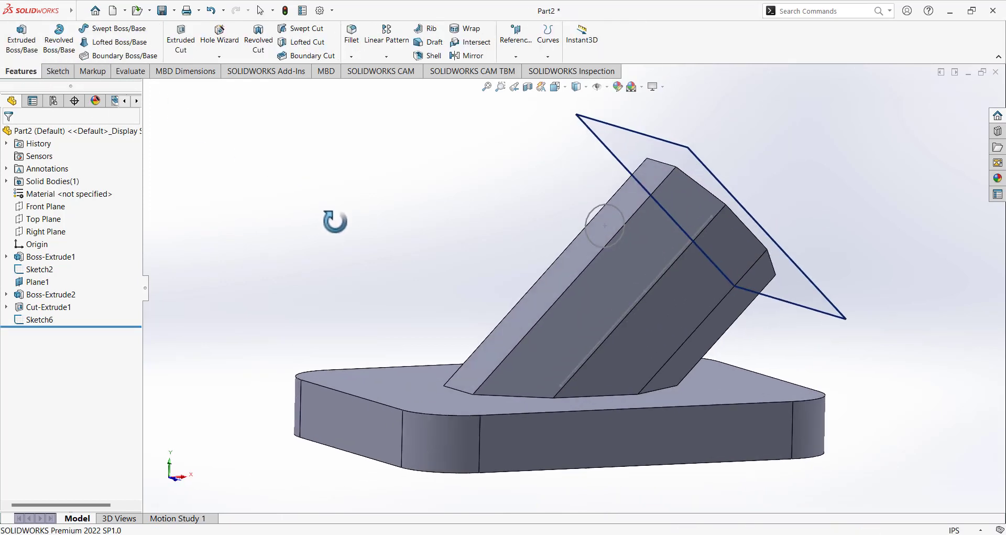
pyautogui.click(47, 320)
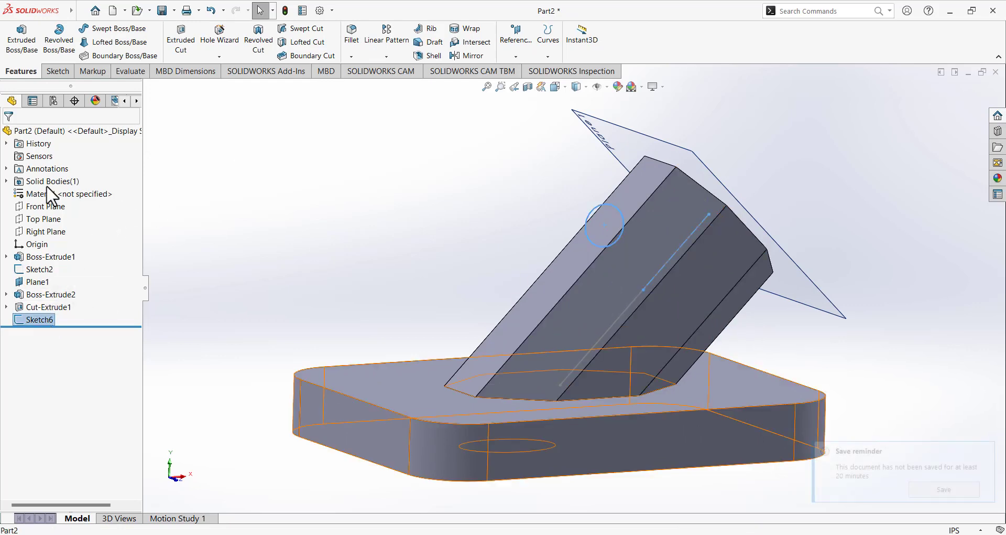
# Step: Revolve-cut Sketch6's circle 360° about Line3, forming a ring groove around the boss
pyautogui.click(259, 46)
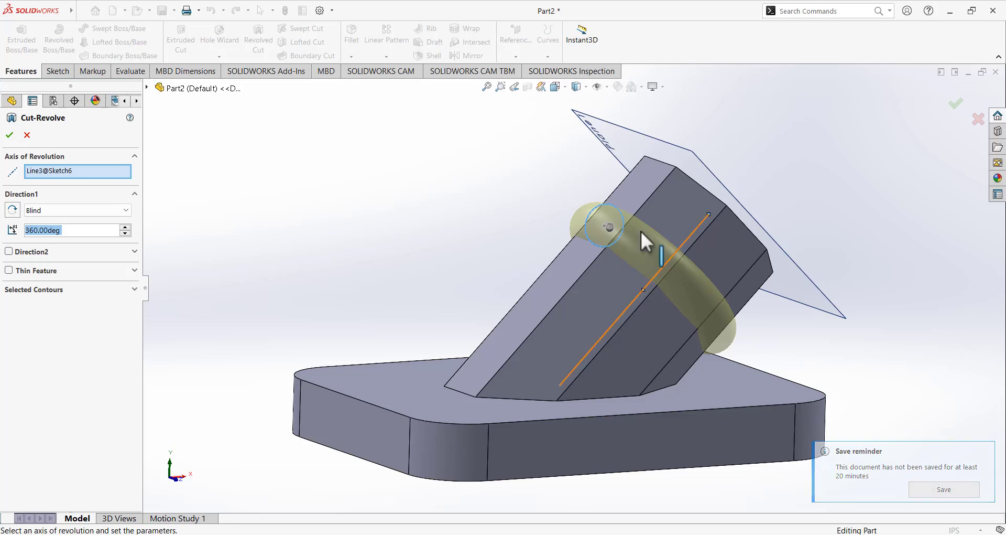
pyautogui.click(9, 136)
pyautogui.moveTo(418, 256); pyautogui.dragTo(379, 203, button='middle')
pyautogui.moveTo(629, 252); pyautogui.dragTo(542, 188, button='middle')
pyautogui.moveTo(511, 223); pyautogui.dragTo(489, 161, button='middle')
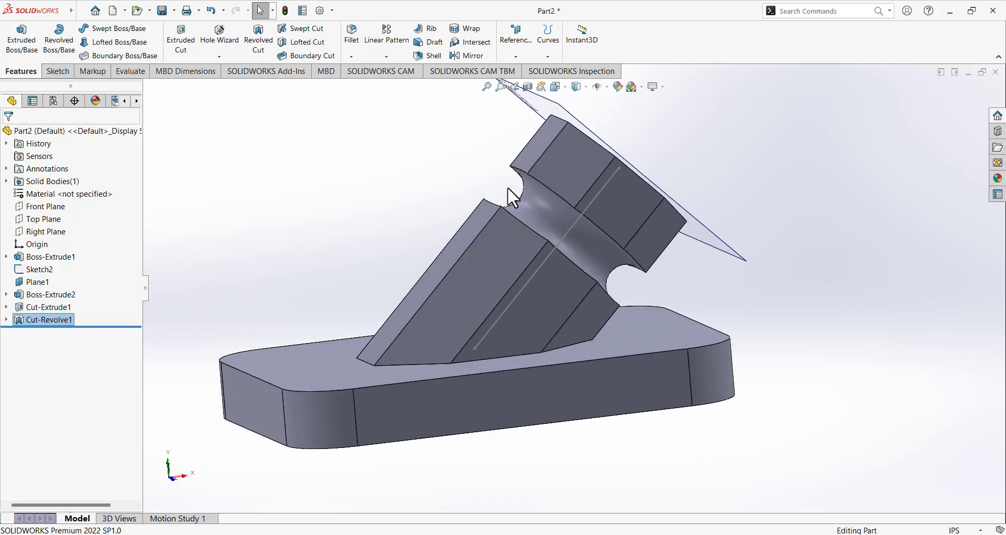
pyautogui.moveTo(383, 205); pyautogui.dragTo(421, 241, button='middle')
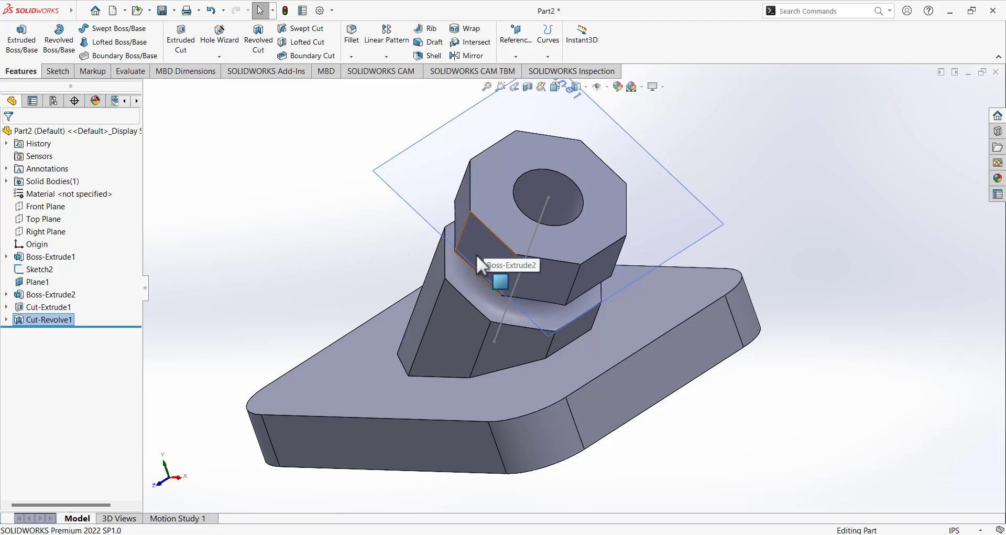
pyautogui.moveTo(465, 234); pyautogui.dragTo(505, 210, button='middle')
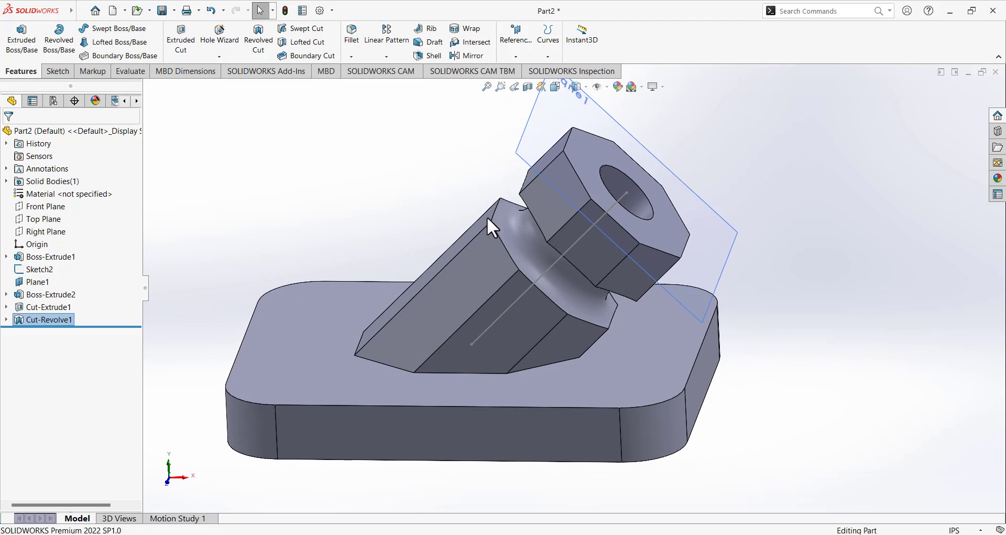
pyautogui.moveTo(483, 285); pyautogui.dragTo(490, 234, button='middle')
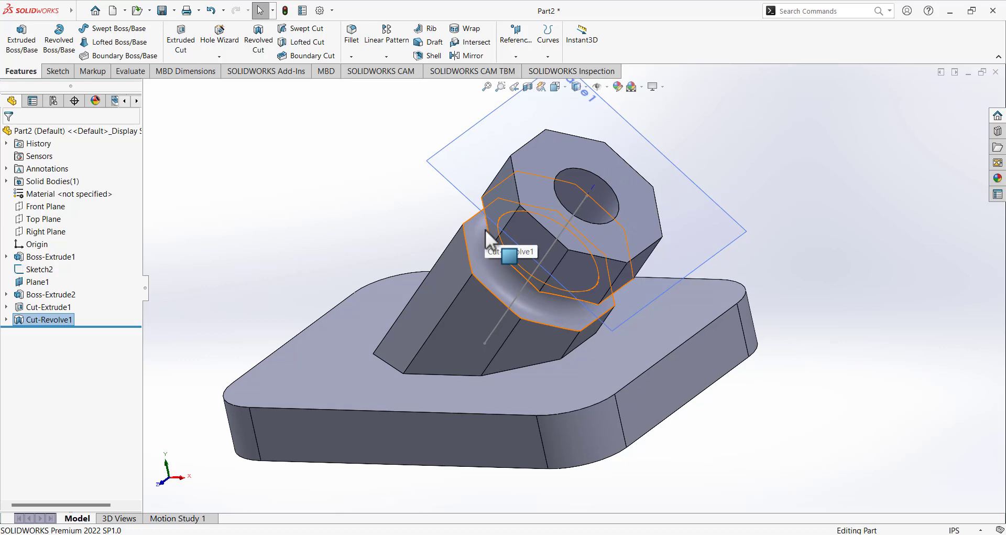
pyautogui.moveTo(482, 268); pyautogui.dragTo(511, 191, button='middle')
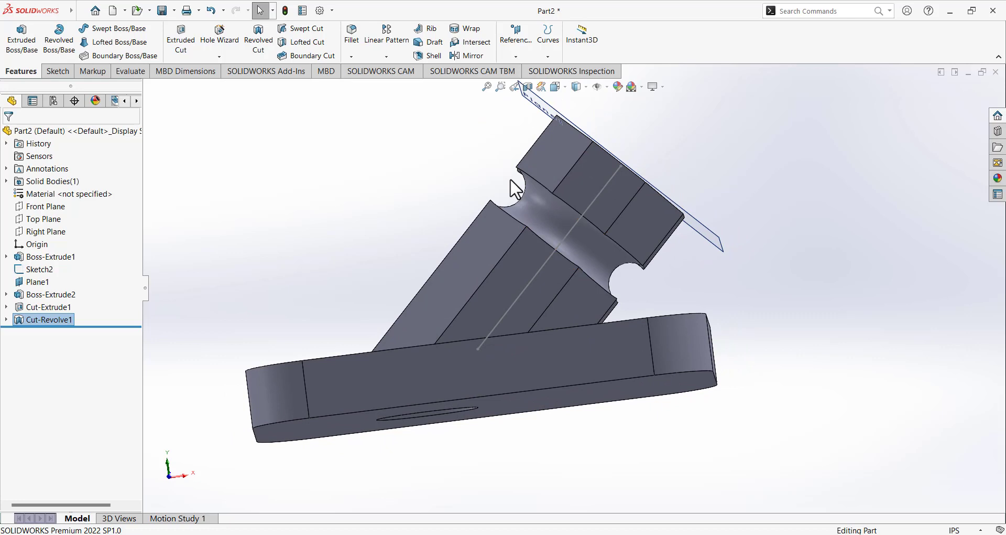
pyautogui.moveTo(511, 186); pyautogui.dragTo(506, 268, button='middle')
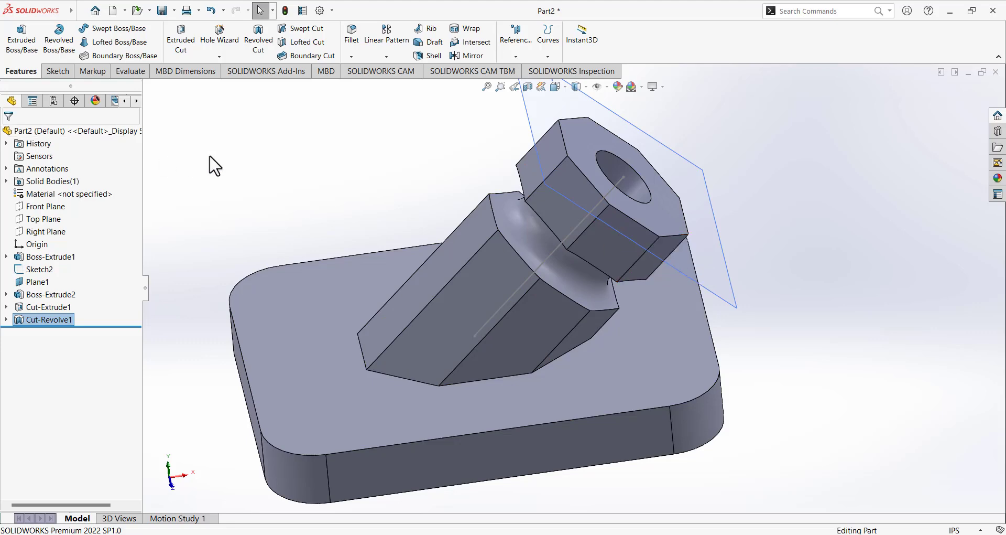
pyautogui.moveTo(314, 206); pyautogui.dragTo(283, 181, button='middle')
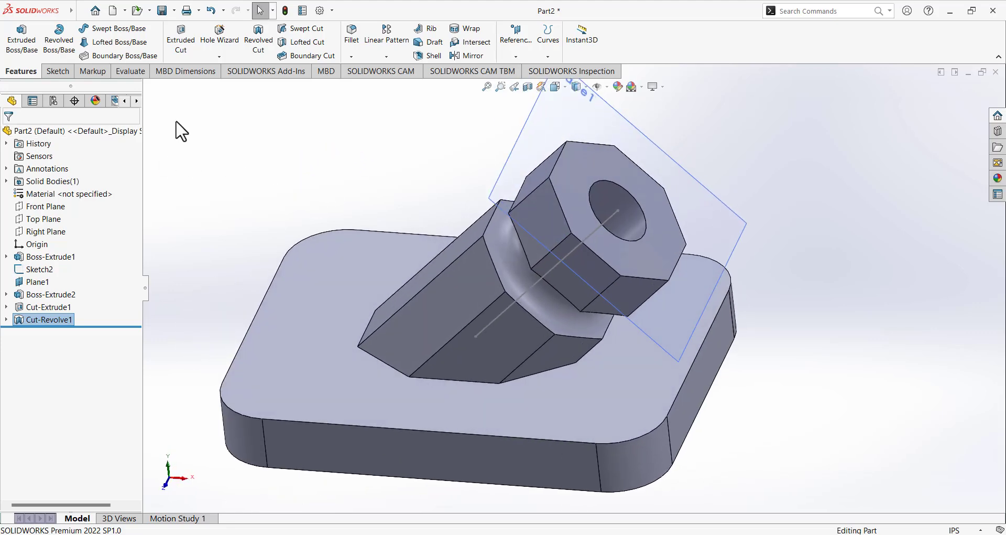
# Step: Start a Hole Wizard counterbore for an ANSI Inch #3 Binding Head Screw, loose fit, Through All
pyautogui.click(234, 57)
pyautogui.click(223, 69)
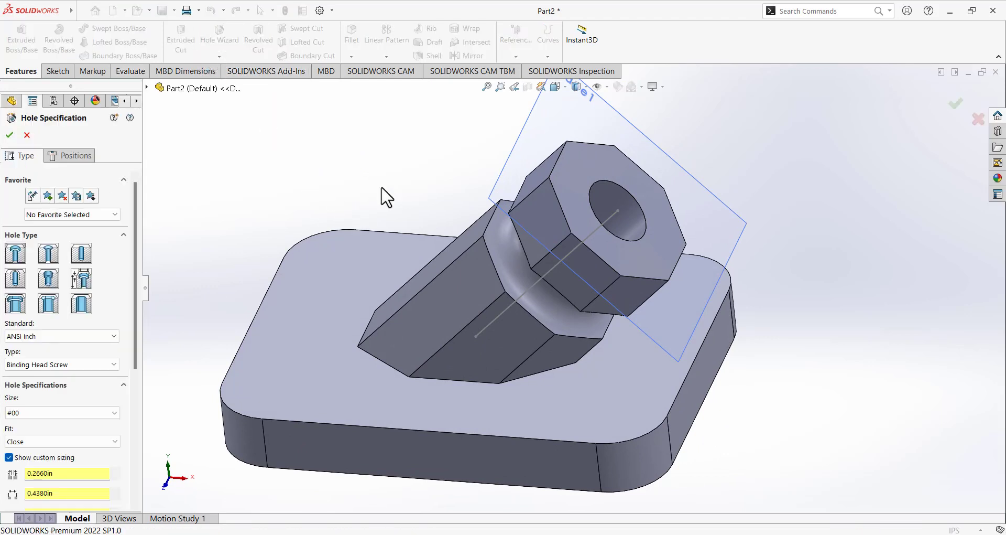
pyautogui.scroll(-3, 50, 414)
pyautogui.moveTo(135, 325); pyautogui.dragTo(146, 376)
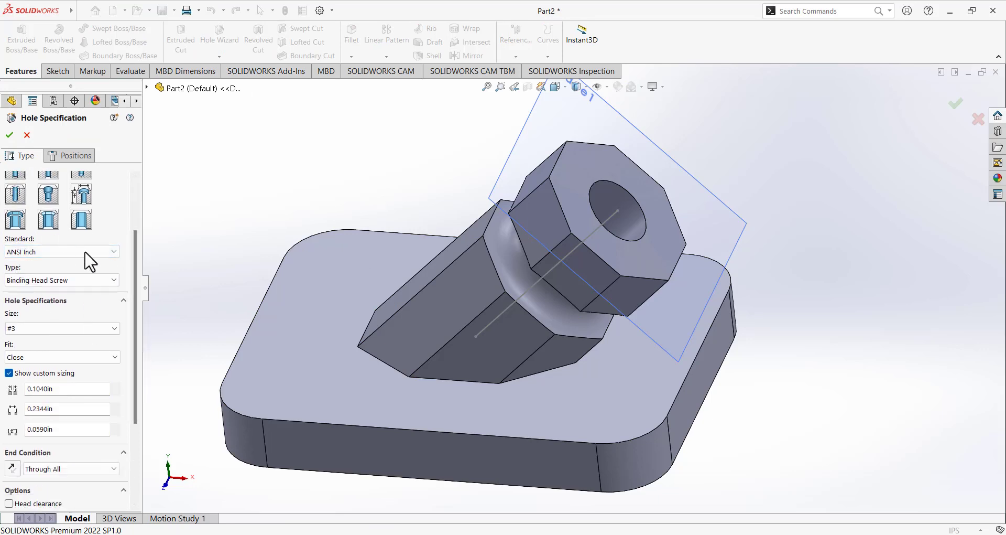
pyautogui.scroll(3, 34, 312)
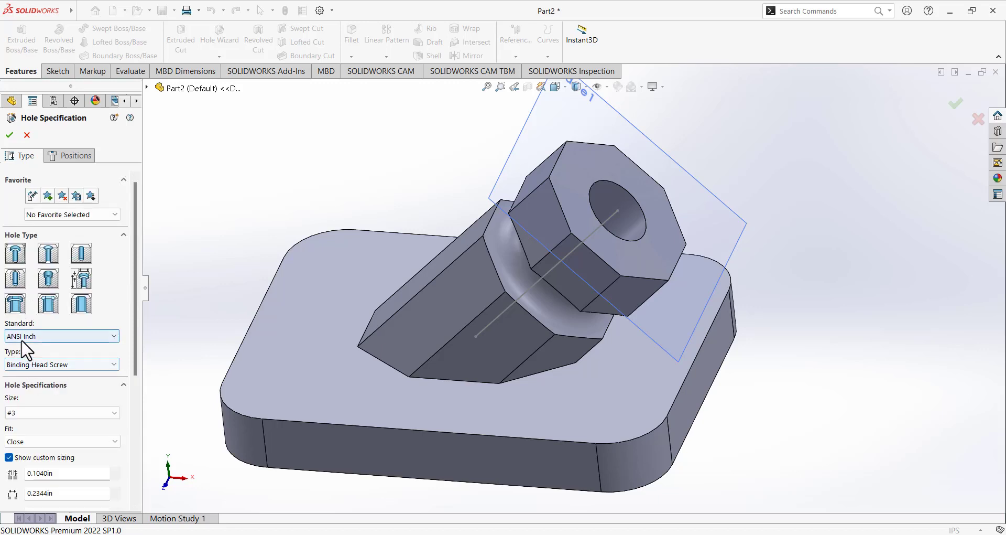
pyautogui.scroll(-5, 92, 346)
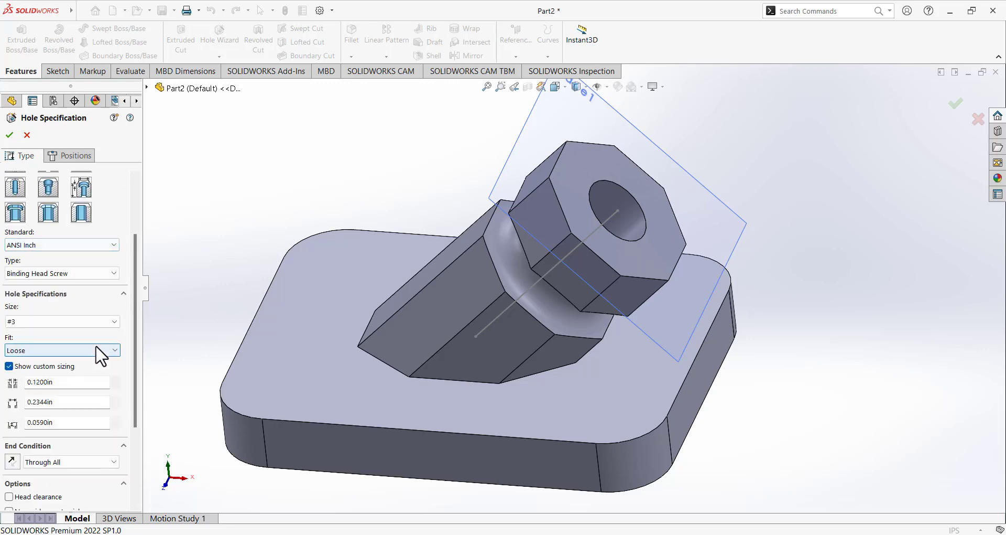
# Step: Set custom sizes: 0.266 in hole, 0.438 in counterbore diameter, 0.250 in counterbore depth
pyautogui.doubleClick(58, 383)
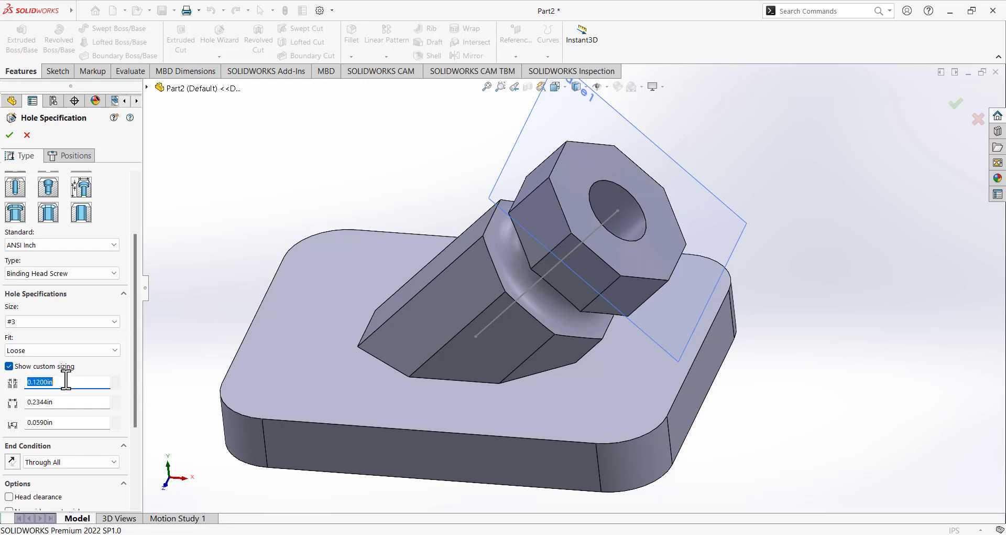
pyautogui.write('.266')
pyautogui.doubleClick(76, 401)
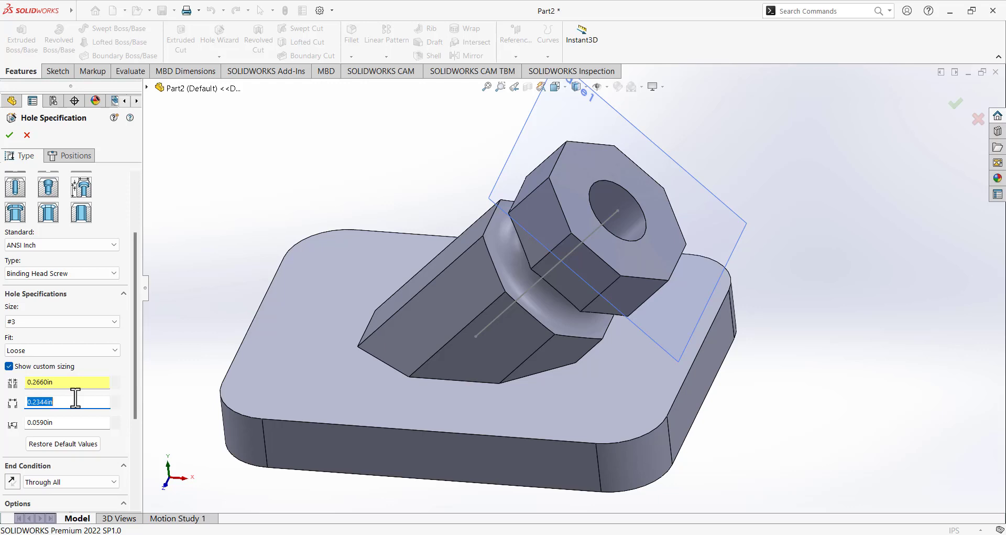
pyautogui.write('.438')
pyautogui.press('Return')
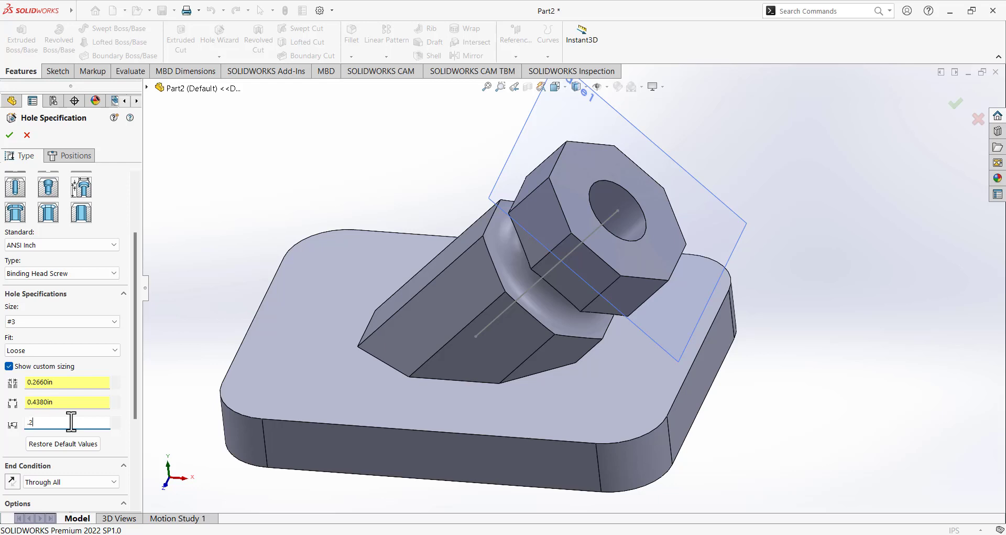
pyautogui.click(72, 421)
pyautogui.write('.250')
pyautogui.press('Return')
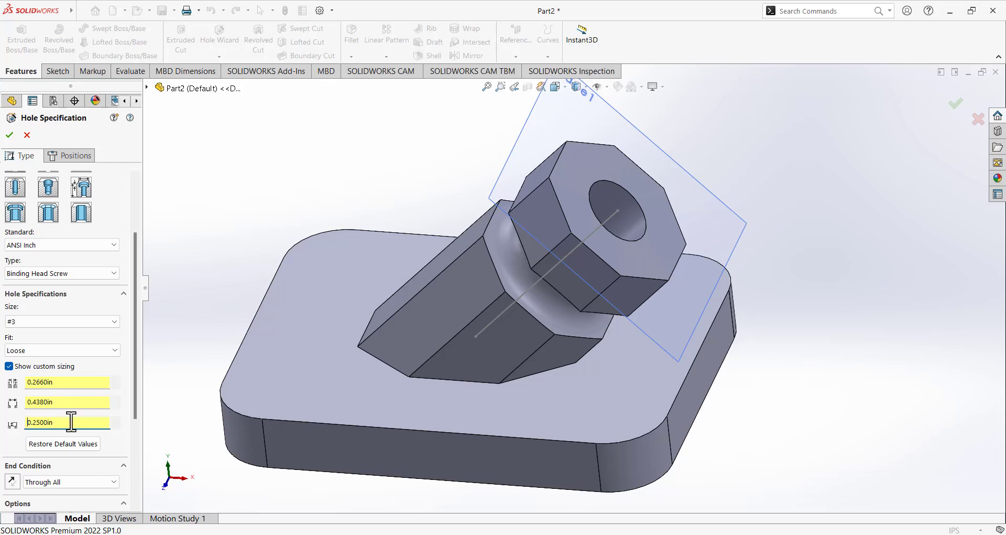
pyautogui.click(73, 157)
# Step: Place four counterbored holes on the plate's top face, one near each corner
pyautogui.click(301, 257)
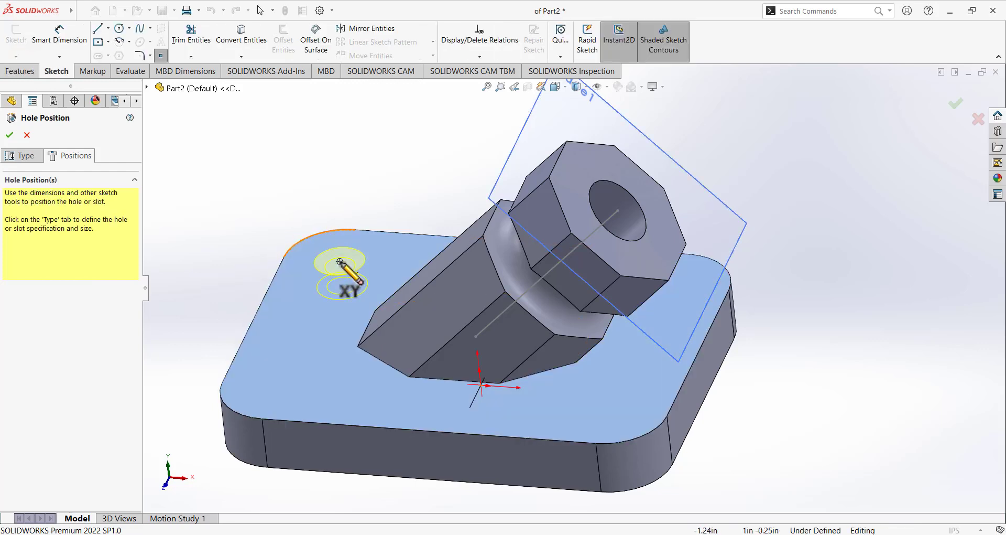
pyautogui.click(340, 261)
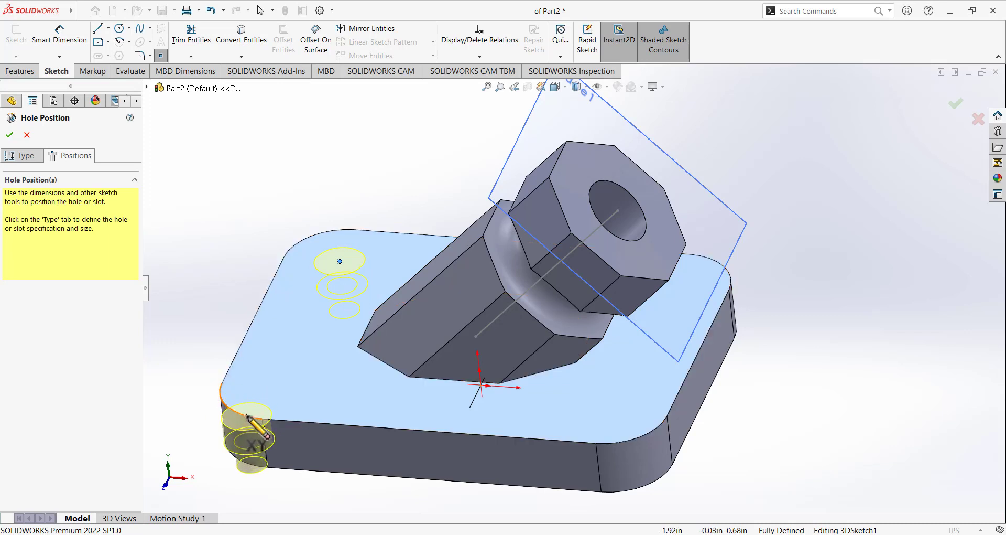
pyautogui.click(277, 387)
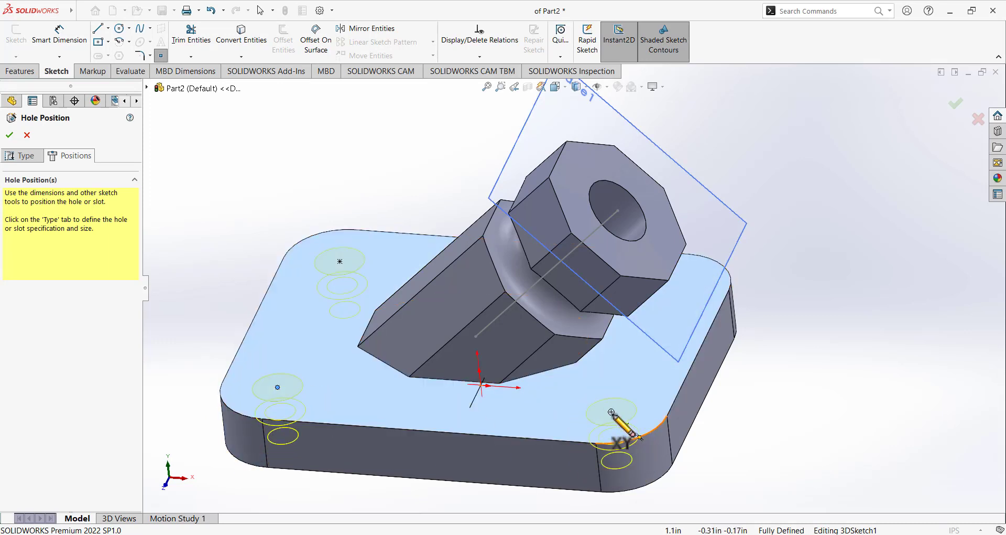
pyautogui.click(611, 412)
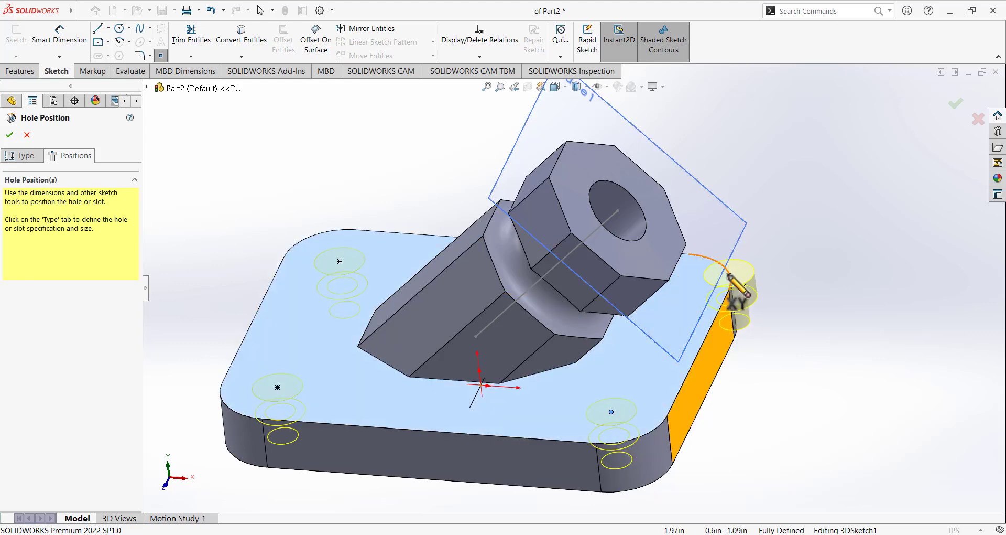
pyautogui.click(674, 286)
pyautogui.click(9, 135)
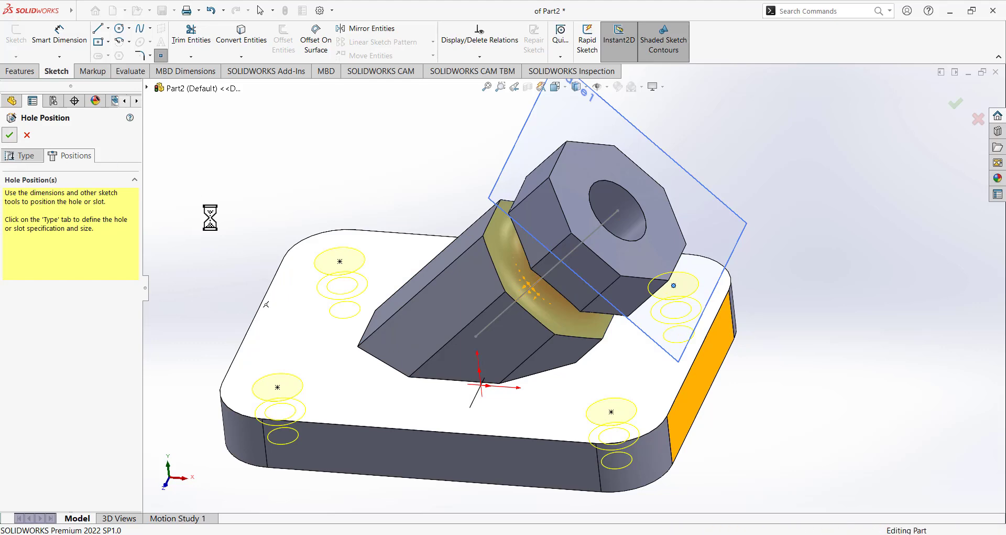
pyautogui.moveTo(220, 277); pyautogui.dragTo(232, 240, button='middle')
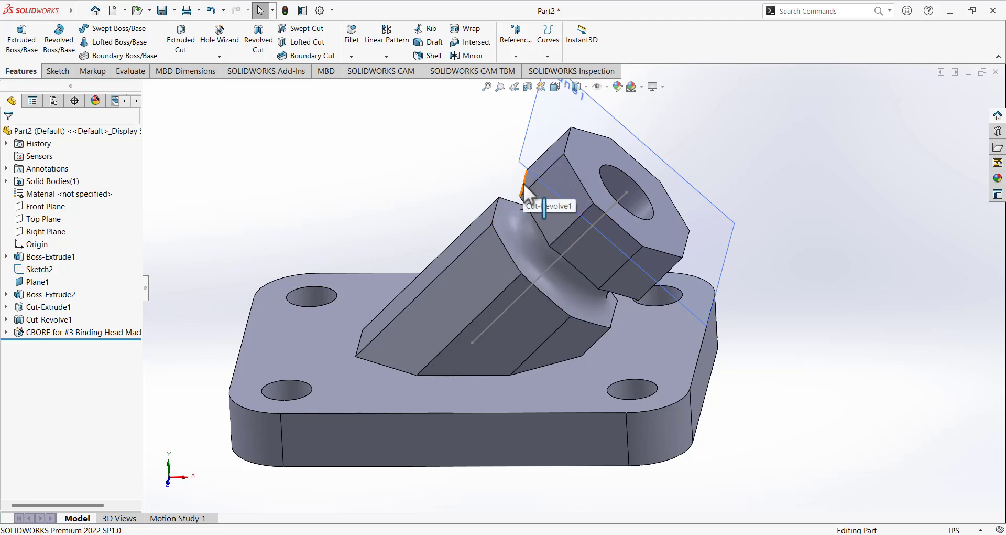
# Step: Hide Plane1 and the axis sketch Sketch2 so only the solid part shows
pyautogui.click(40, 282)
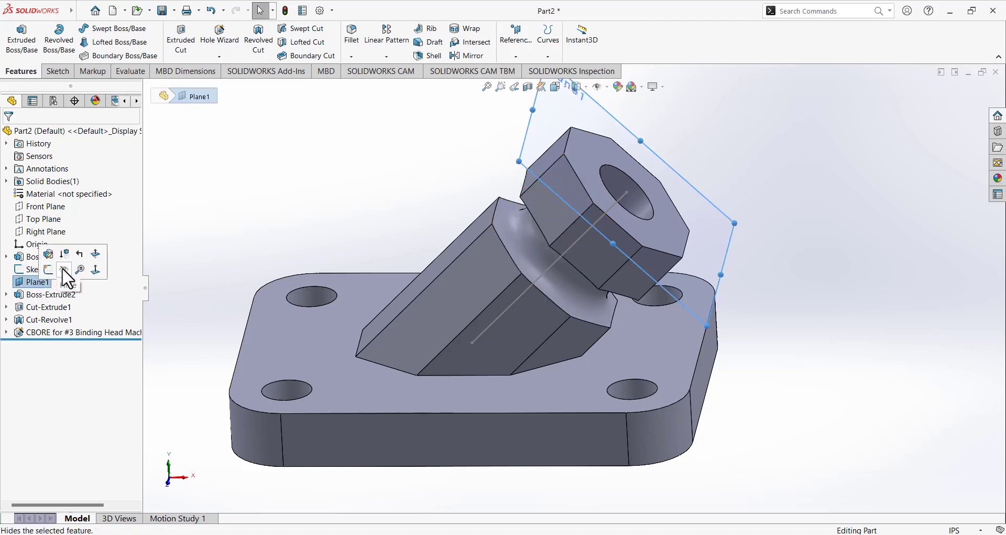
pyautogui.click(53, 269)
pyautogui.click(49, 256)
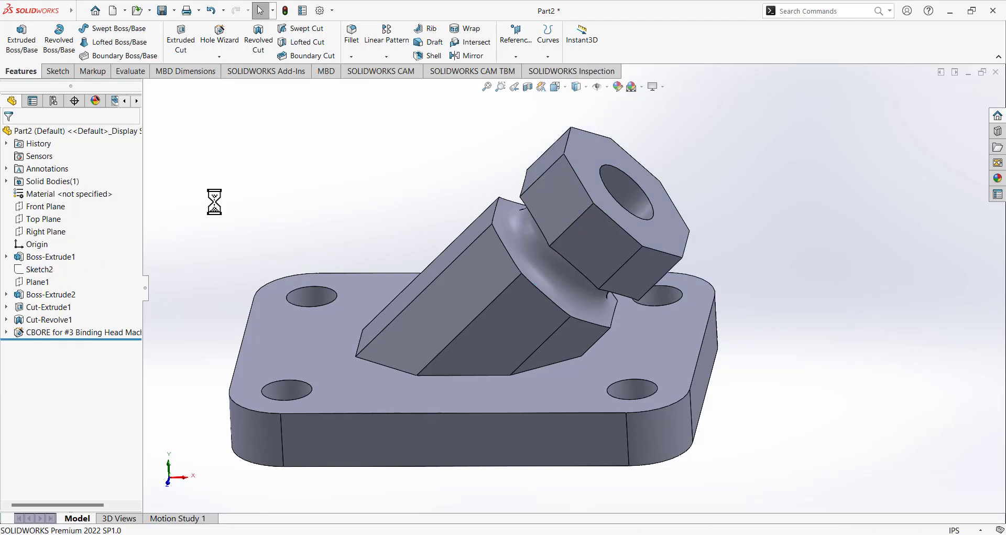
pyautogui.moveTo(268, 196)
pyautogui.mouseDown(button='middle')
pyautogui.moveTo(347, 232)
pyautogui.moveTo(292, 214)
pyautogui.mouseUp(button='middle')
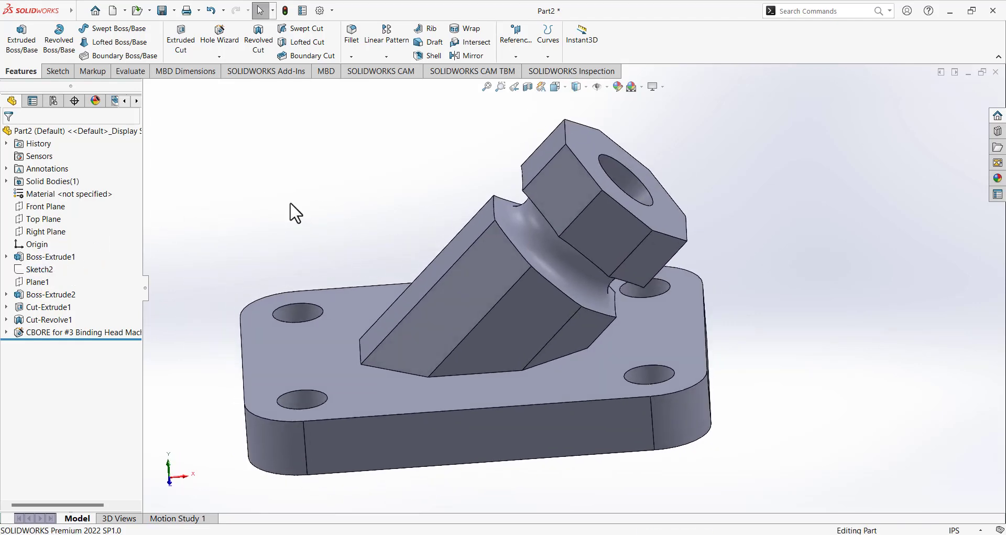
pyautogui.click(105, 195)
# Step: Open the Material dialog from the part's unassigned Material entry and search the library for '2020'
pyautogui.rightClick(87, 192)
pyautogui.press('Escape')
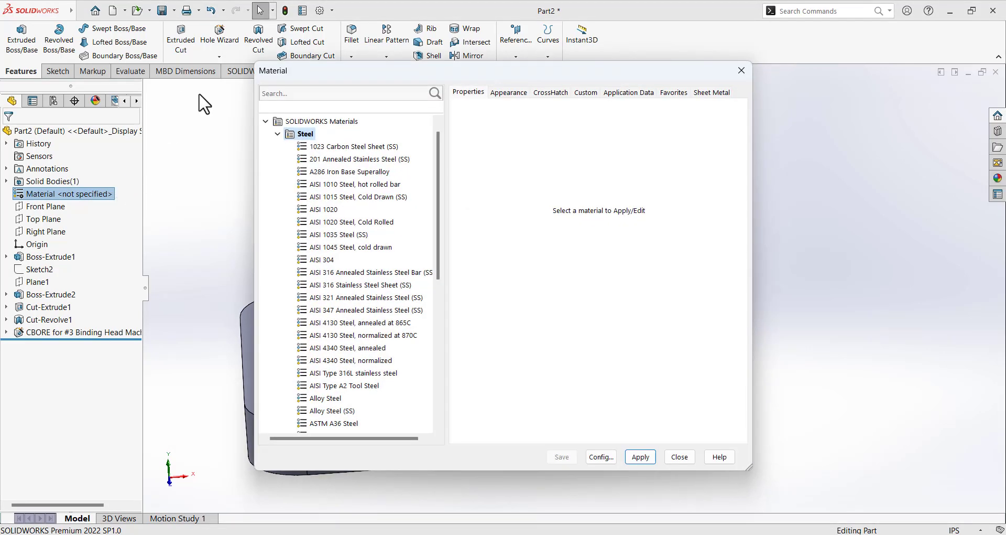
pyautogui.click(286, 94)
pyautogui.write('2020')
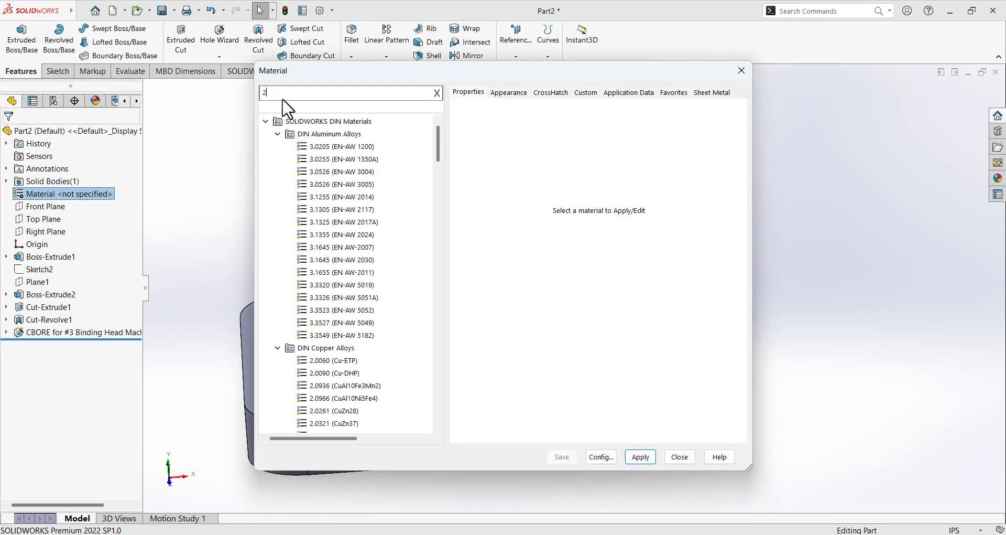